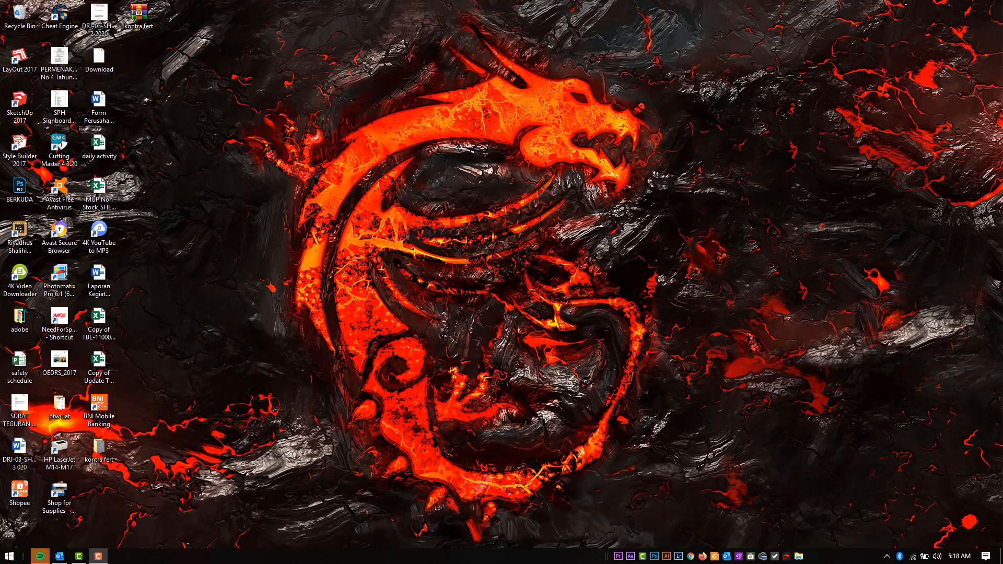
Step: Open Internet Explorer and go to gmail.com
key(super)
text(inter)
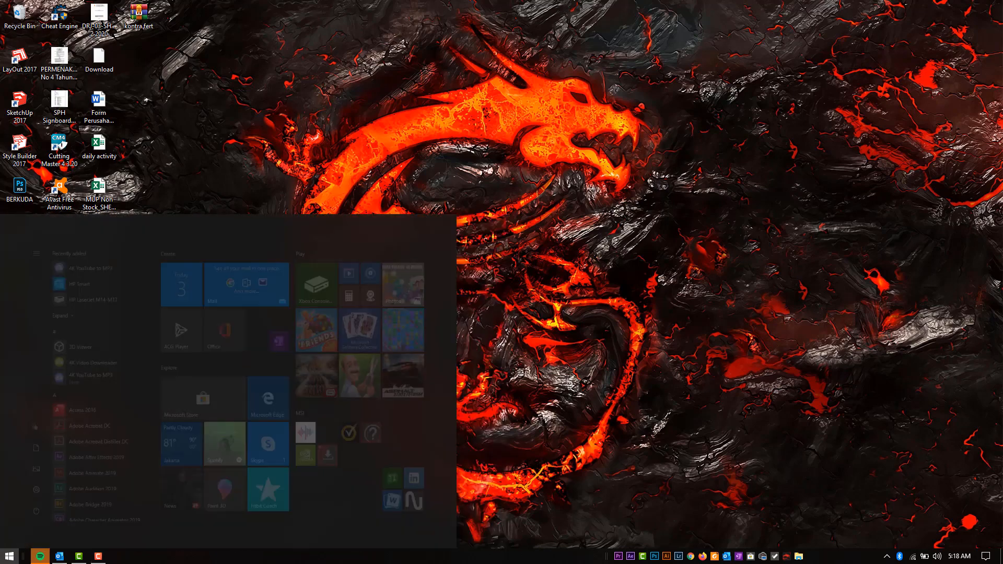
key(Return)
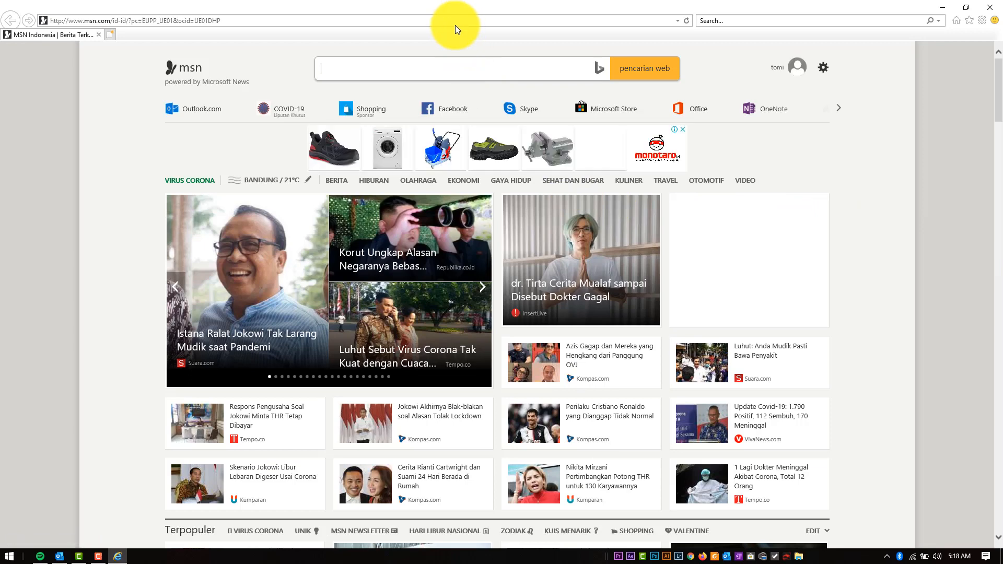
click(455, 17)
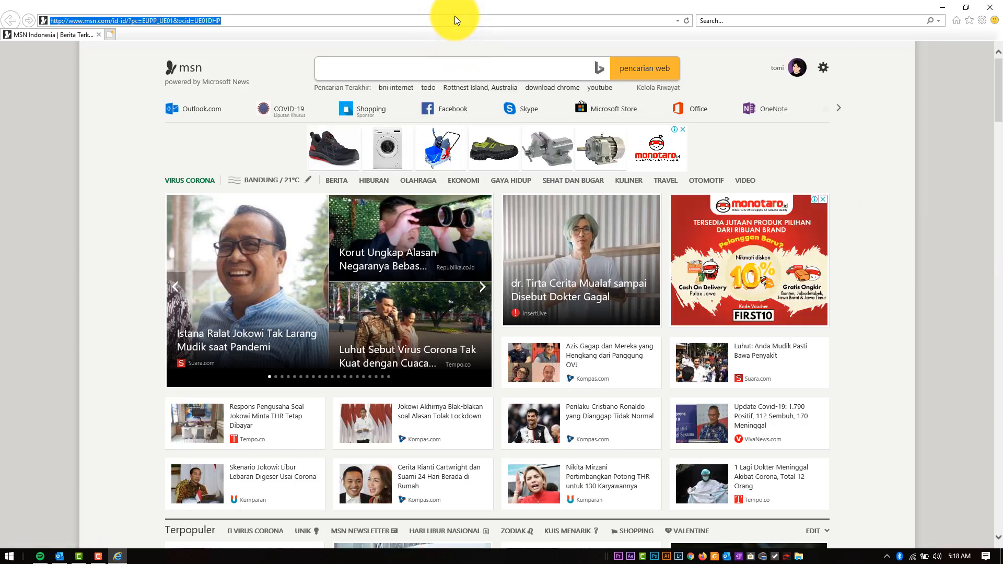
text(gmail.com/)
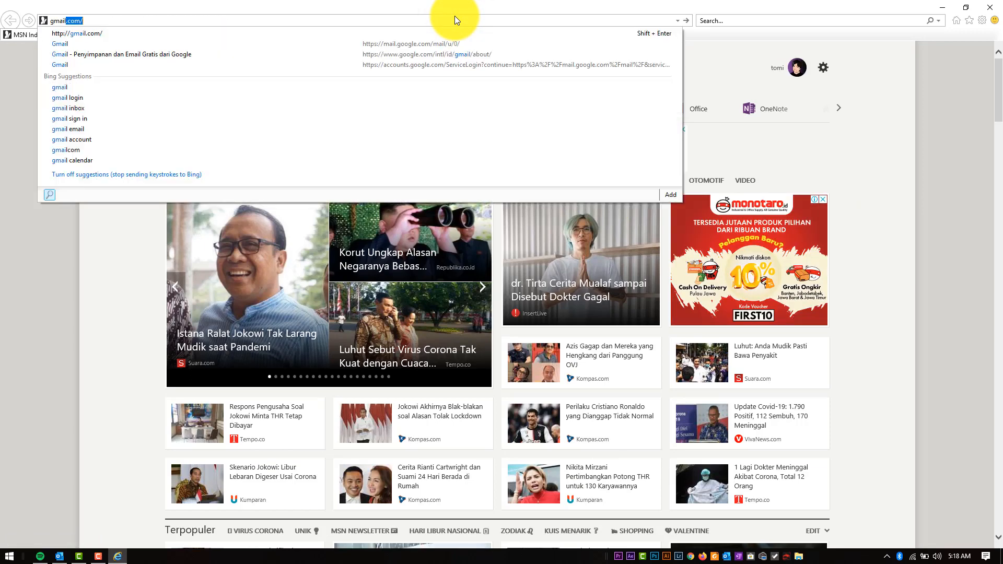
key(Return)
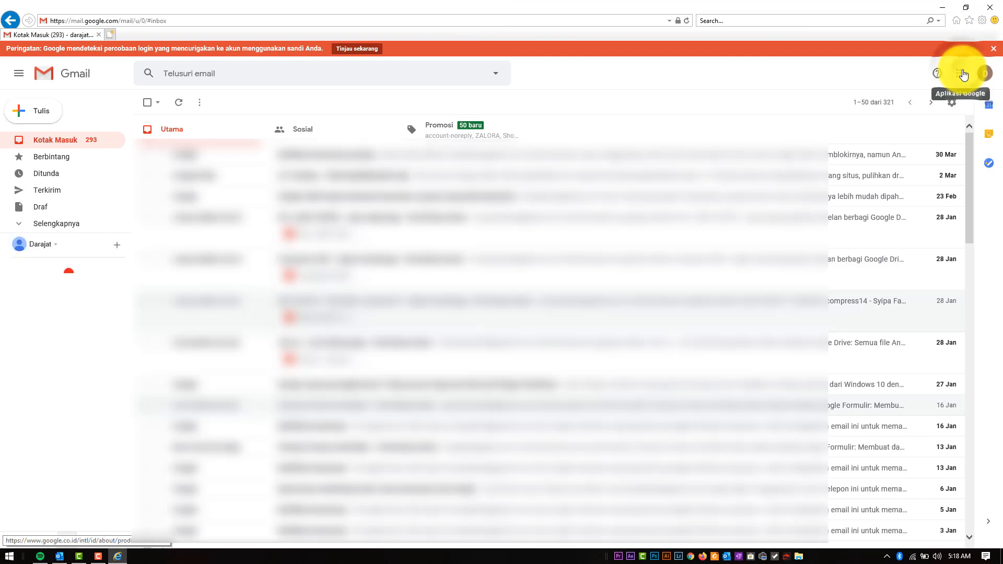
Step: Go to Google Drive from the Gmail inbox and open the "web" folder
click(961, 73)
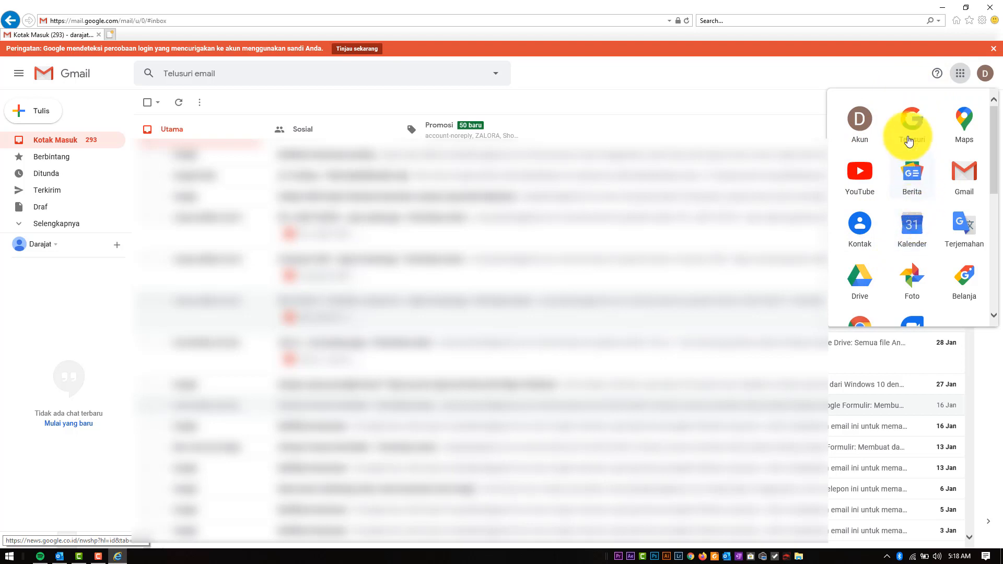
click(872, 283)
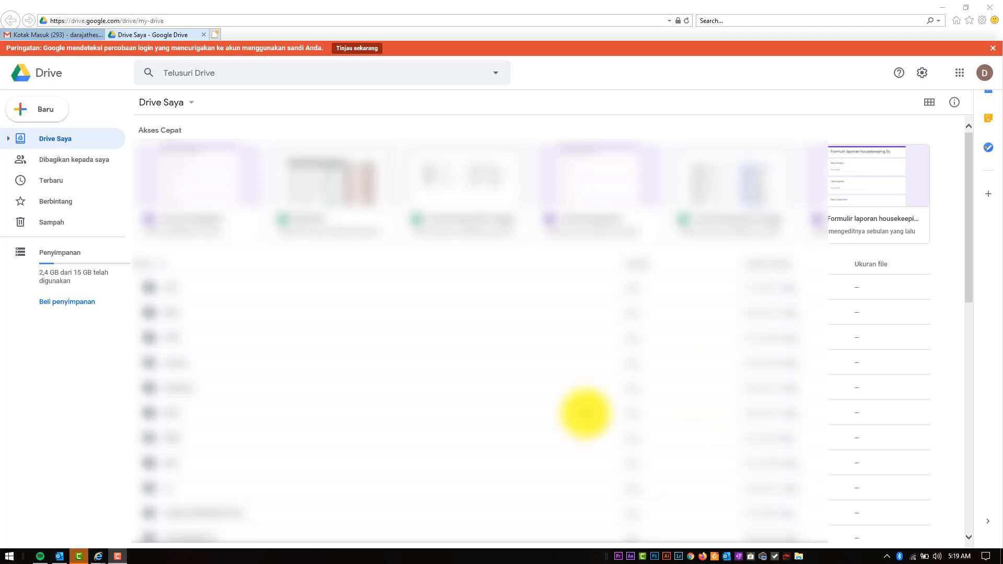
double_click(170, 288)
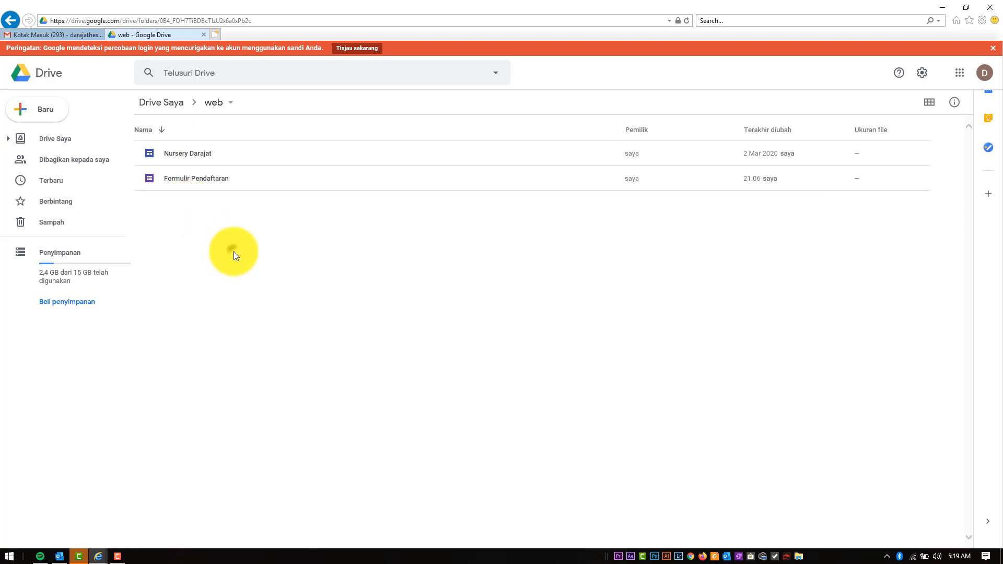
Step: Create a new Google Form inside the "web" folder
click(37, 111)
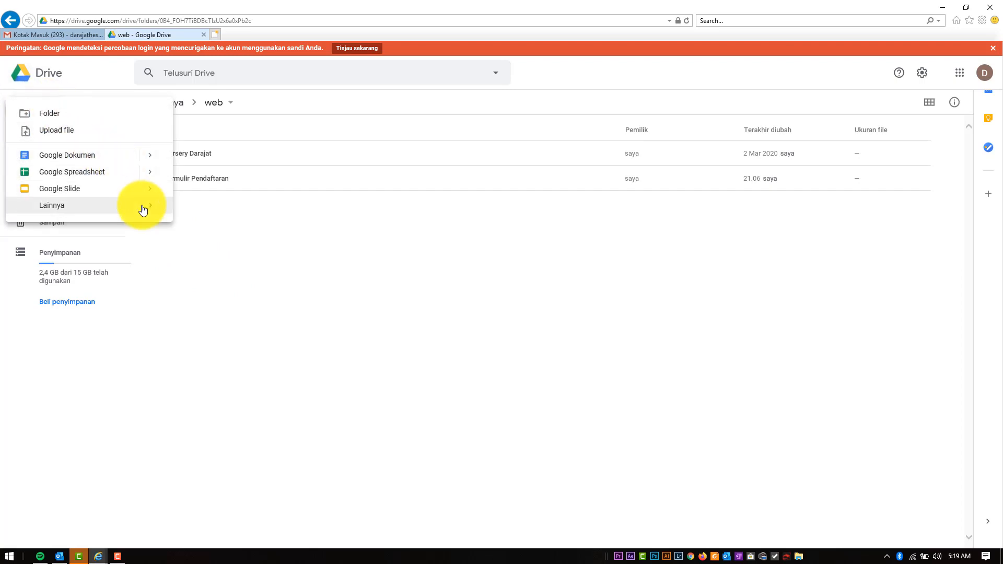
mouse_move(140, 206)
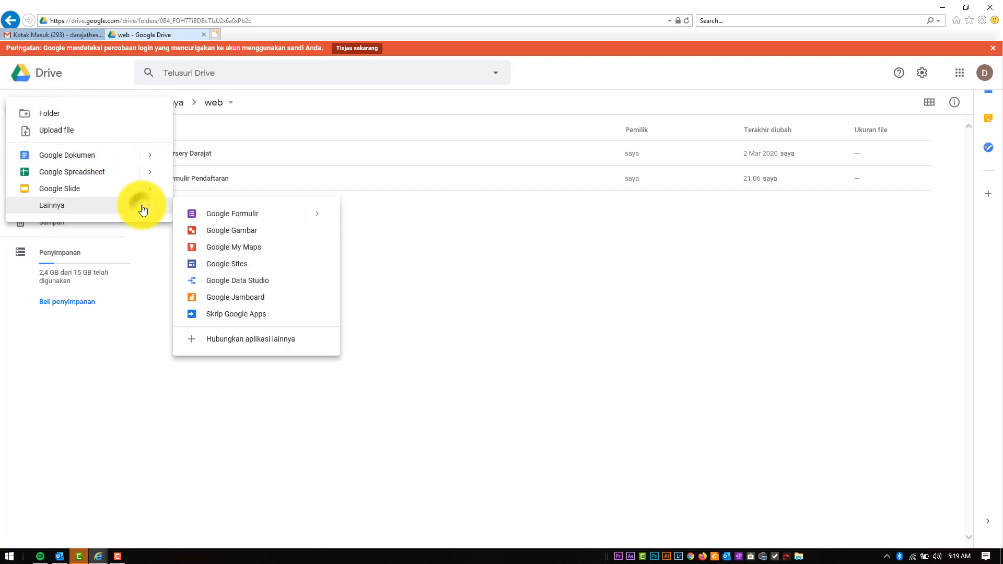
click(236, 217)
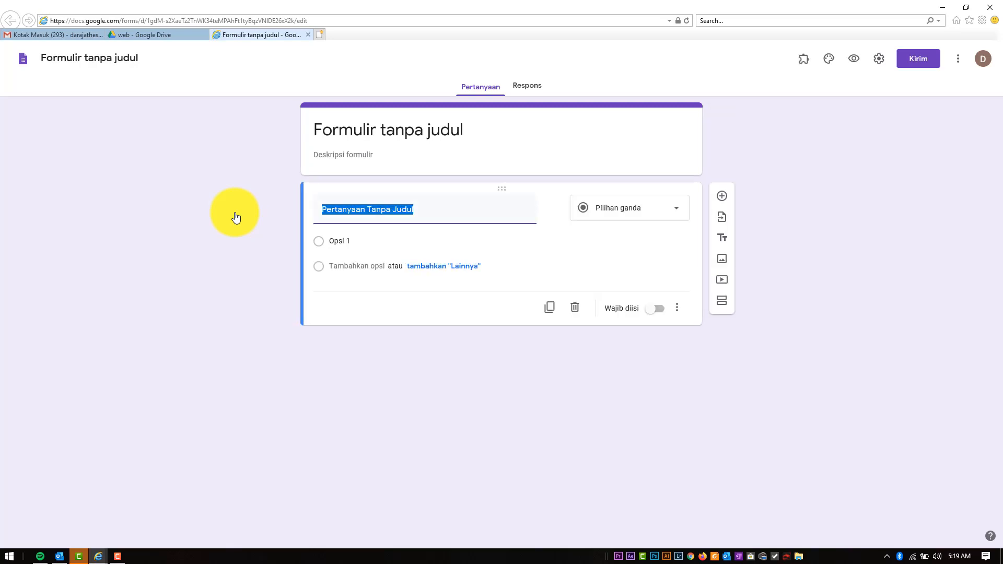
Step: Name the untitled form "Ujian IPS" and apply the same text as its heading
click(123, 66)
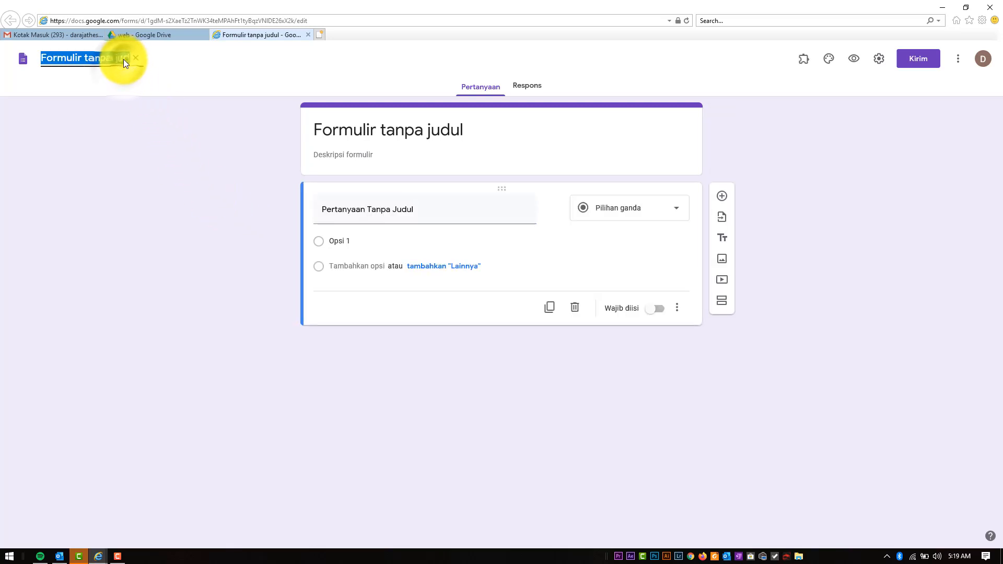
text(Ujian I)
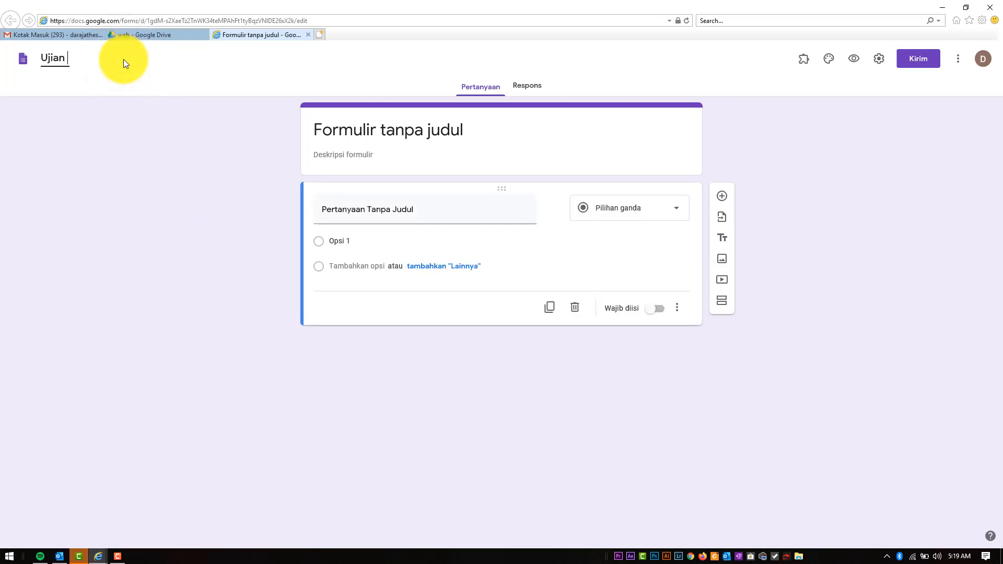
text(PS)
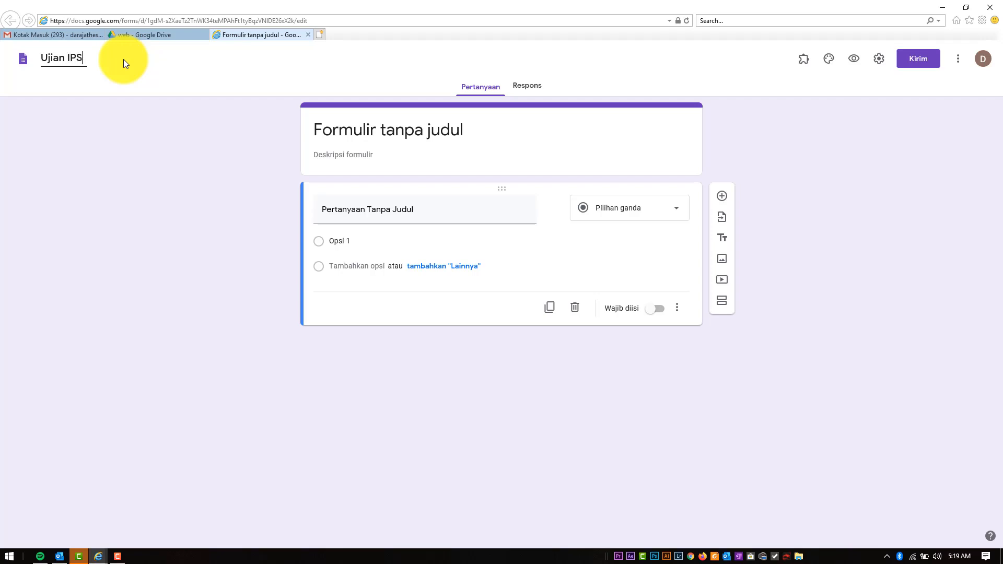
click(333, 106)
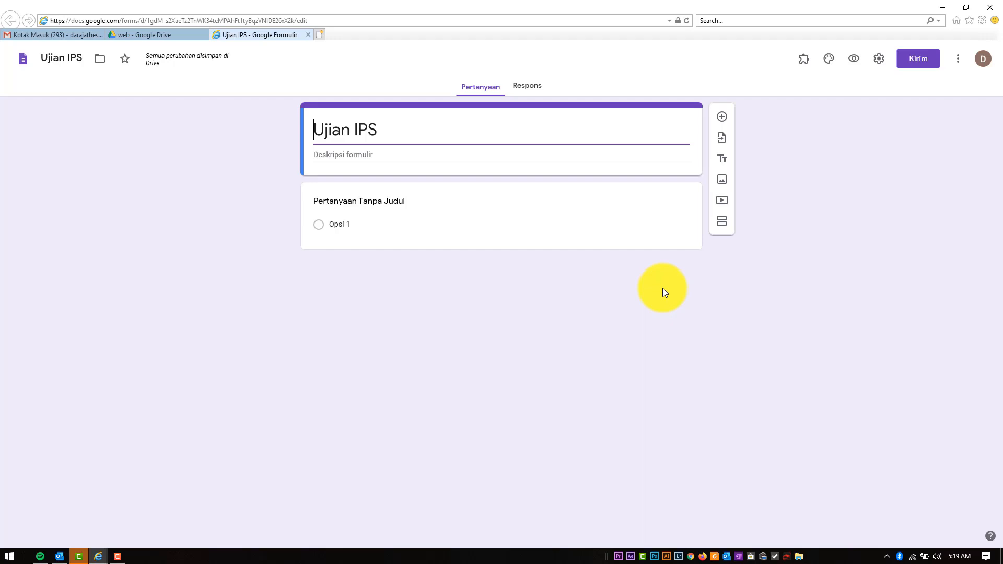
Step: Turn the form into a quiz in its settings and save the change
click(880, 63)
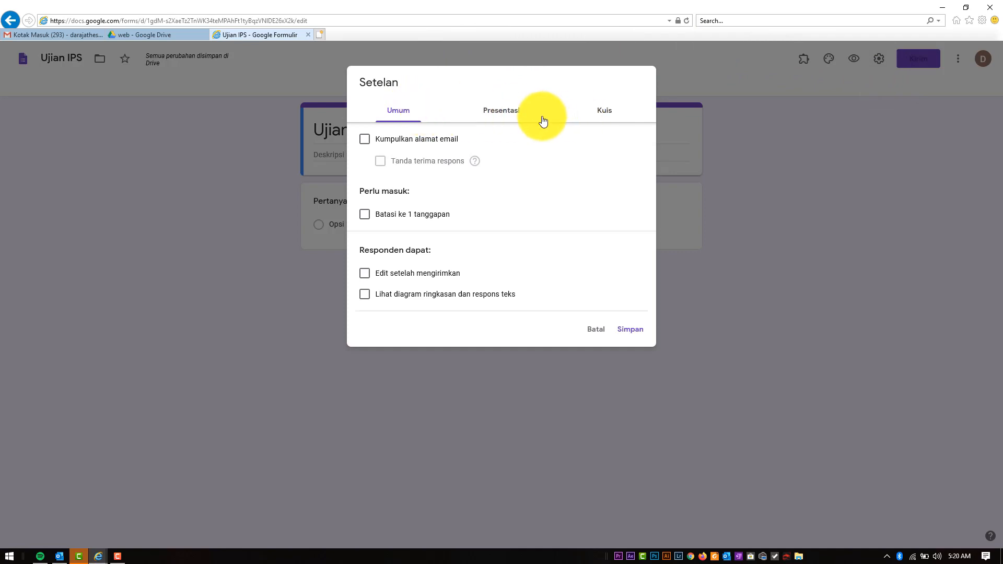
click(598, 113)
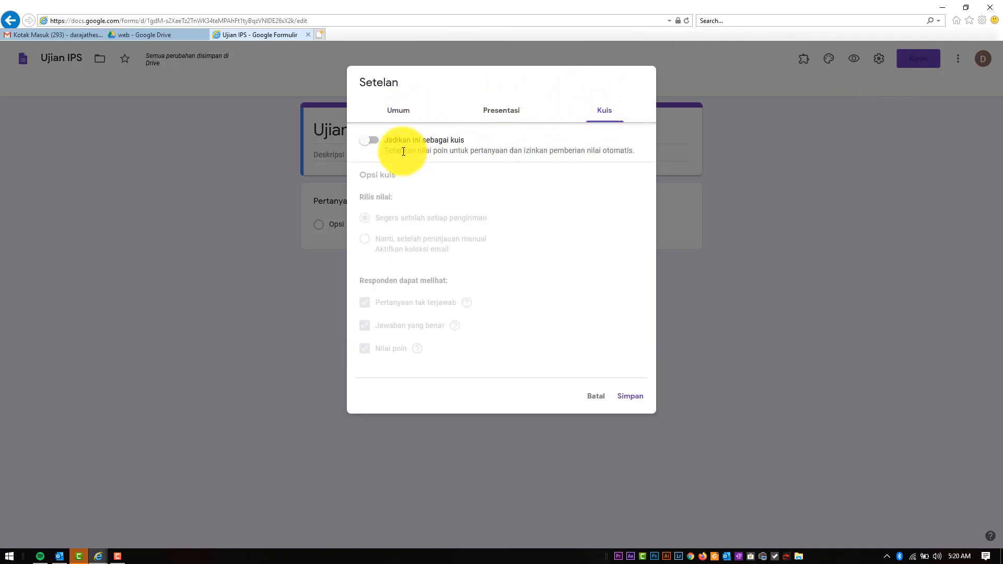
click(377, 141)
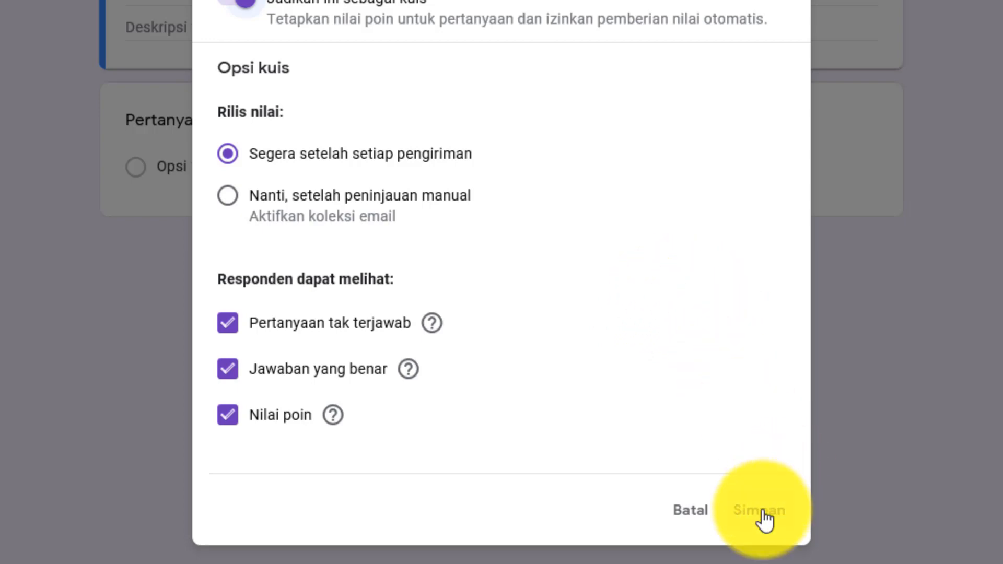
click(764, 514)
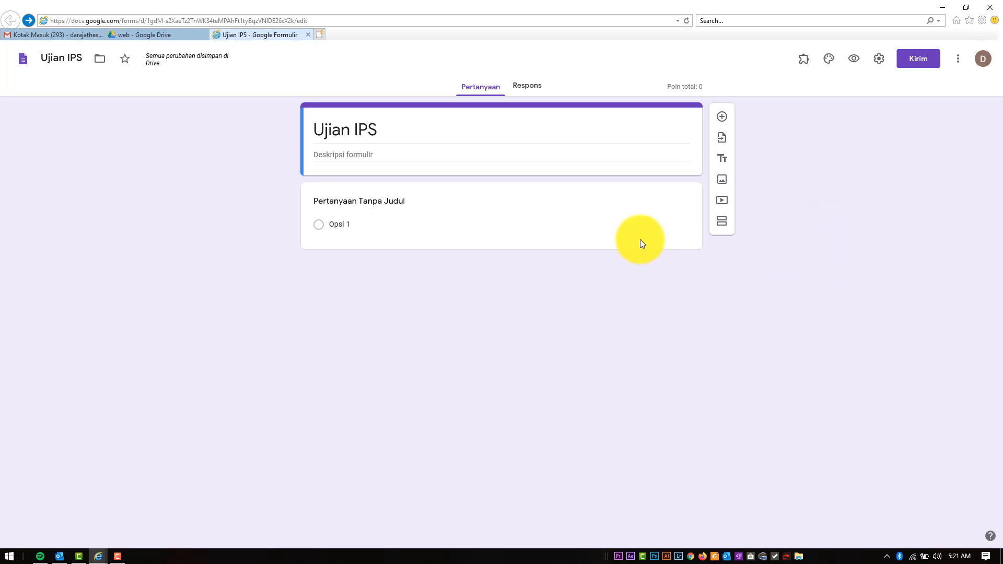
Step: Enter "UJIAN IPS KELAS 4 SD" as the form description
click(343, 157)
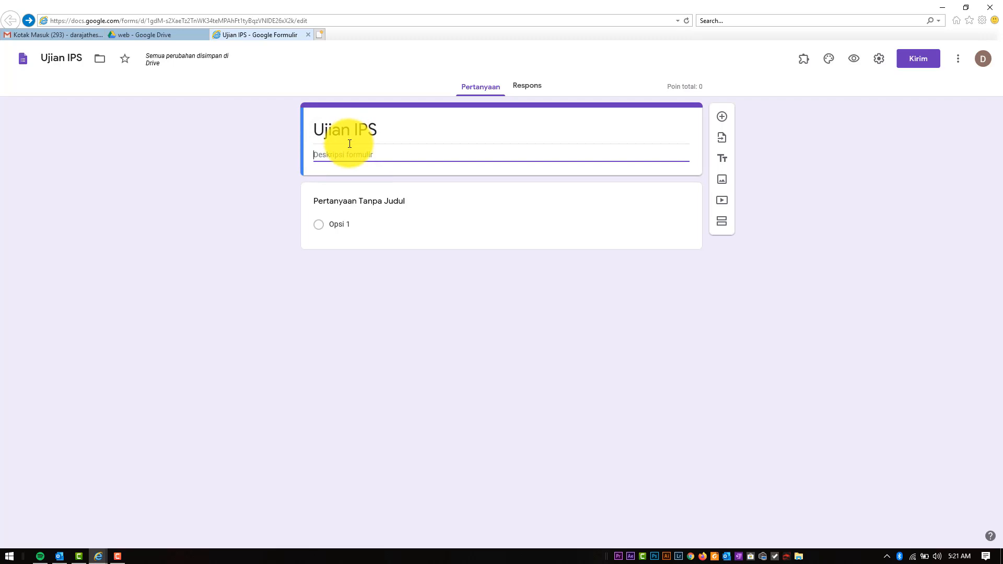
text(UJIAN IPS KELAS )
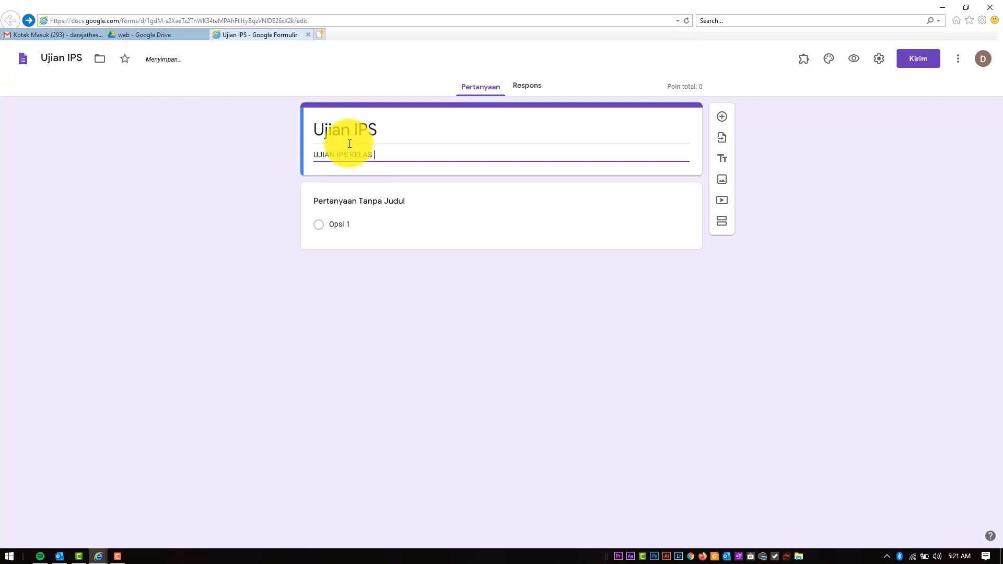
text(4 SD)
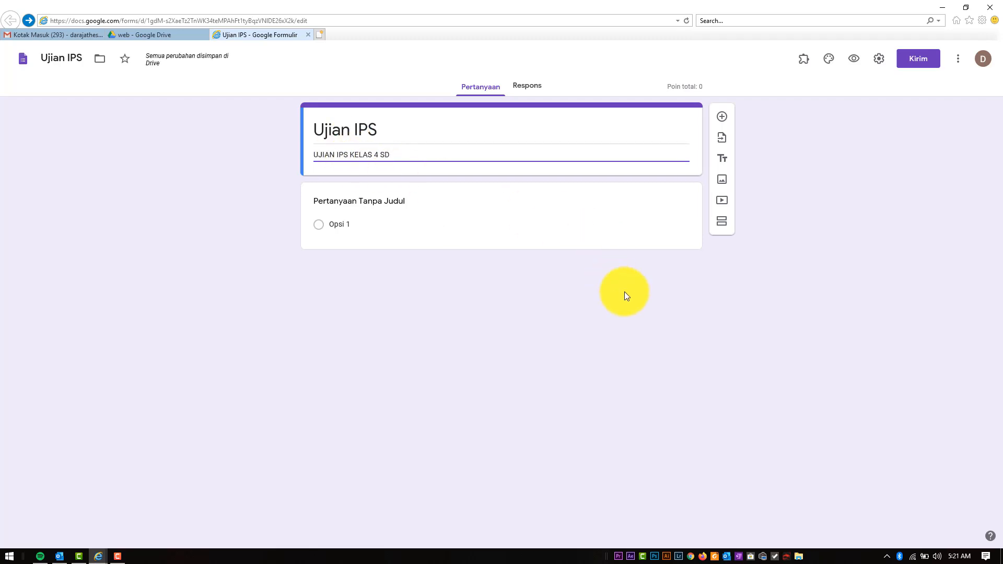
click(625, 292)
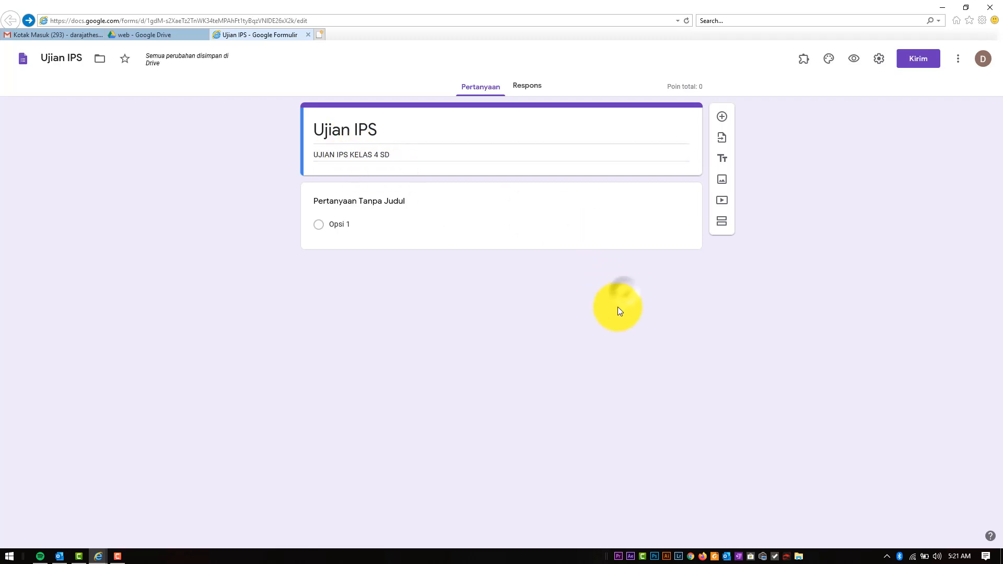
Step: Set the first question to multiple choice (Pilihan ganda) with the text "Siapakah presiden Indonesia saat ini"
click(438, 201)
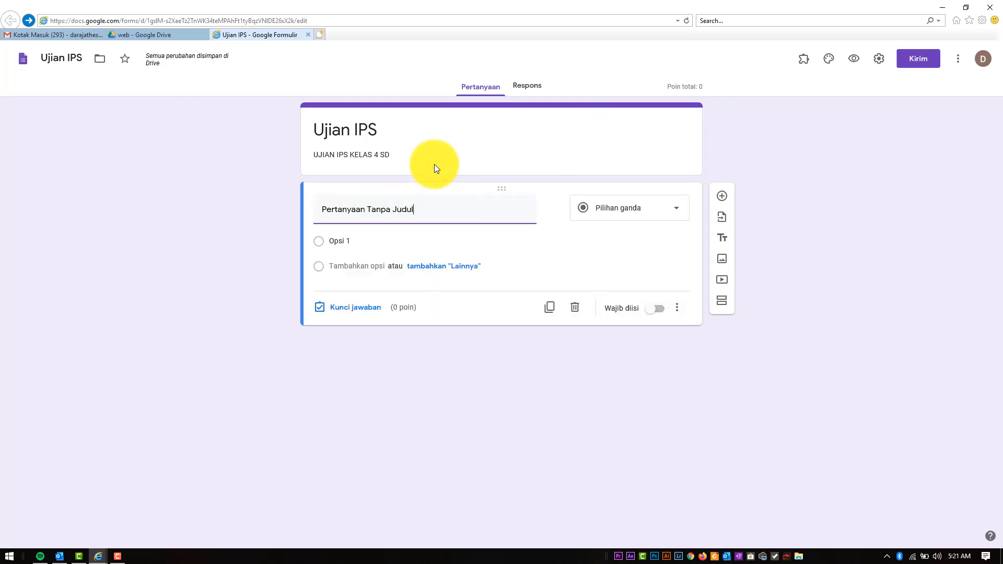
drag(424, 209, 329, 209)
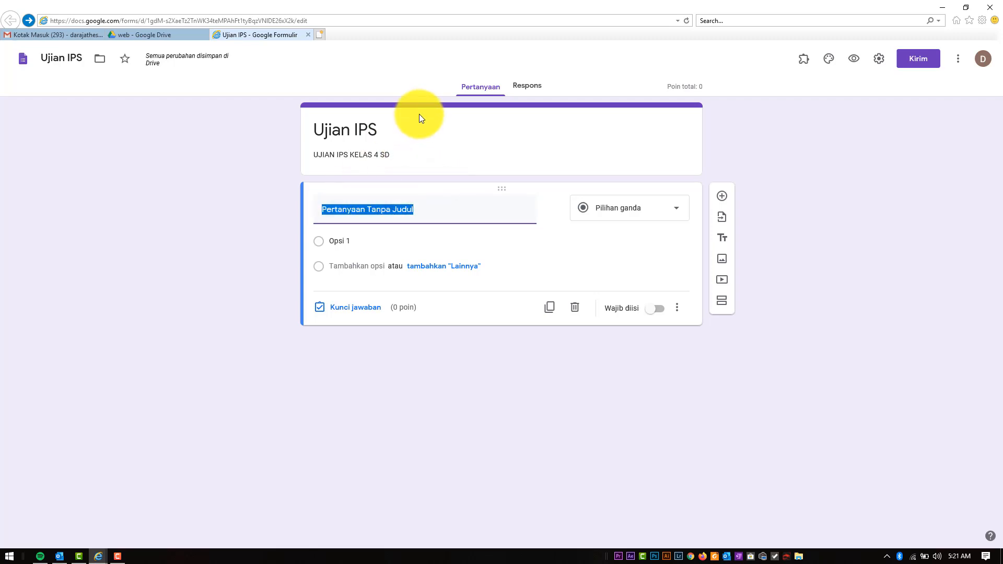
click(632, 209)
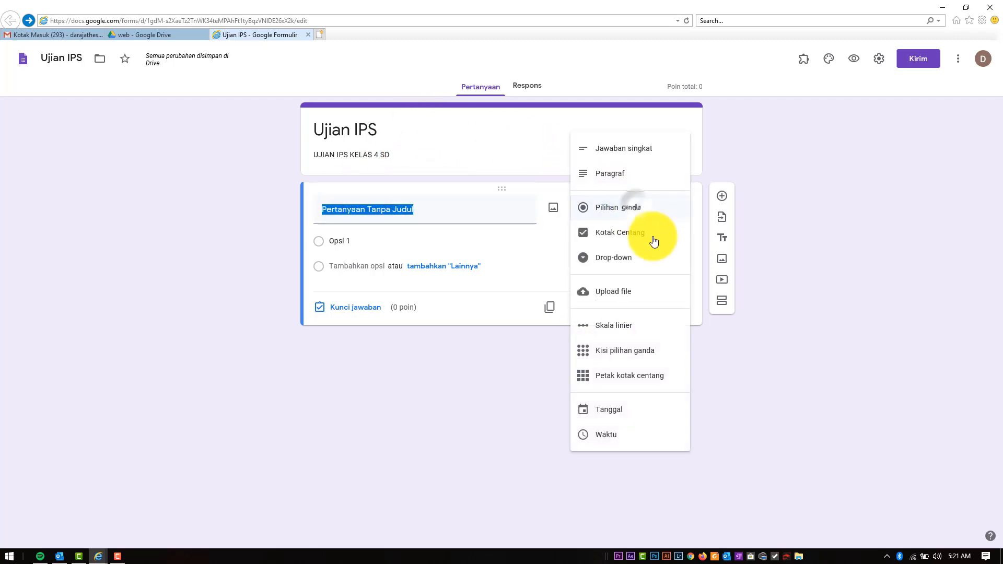
click(633, 218)
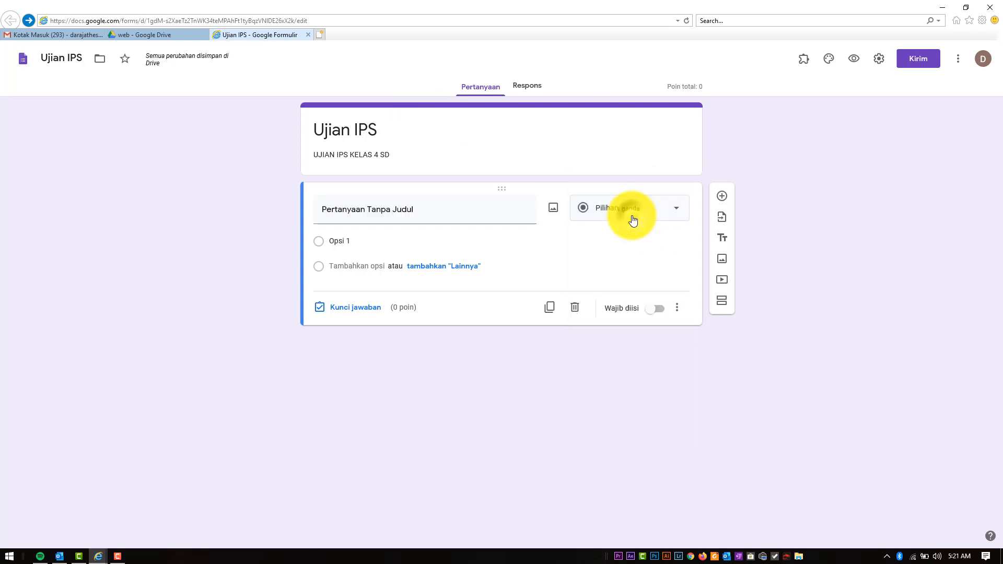
click(357, 242)
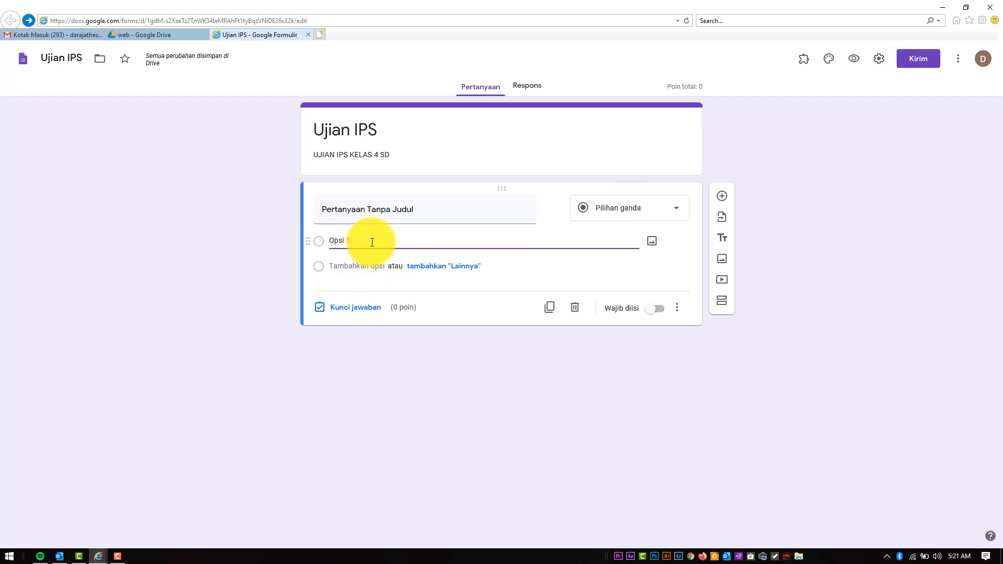
drag(374, 241, 330, 239)
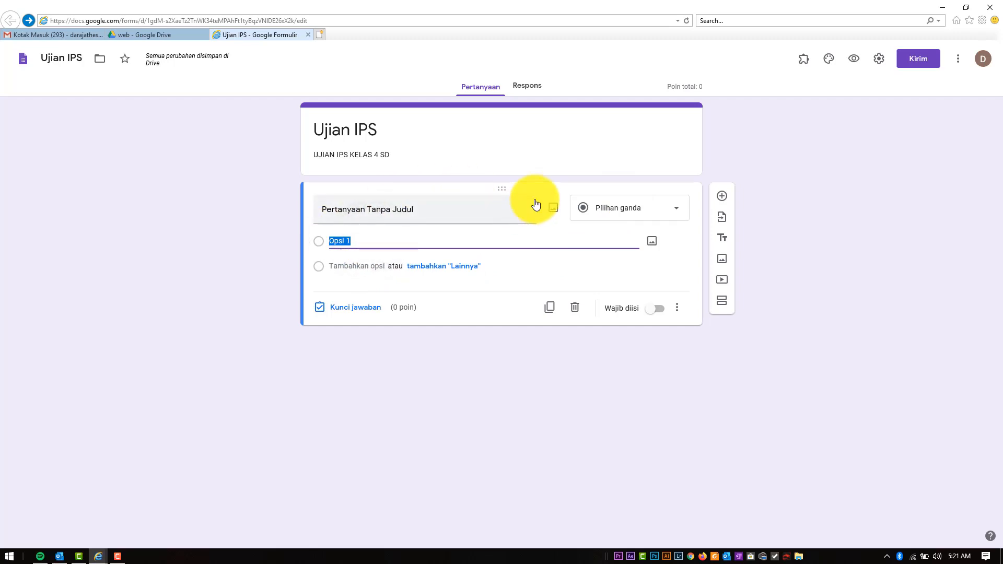
drag(484, 205, 324, 207)
text(apakah)
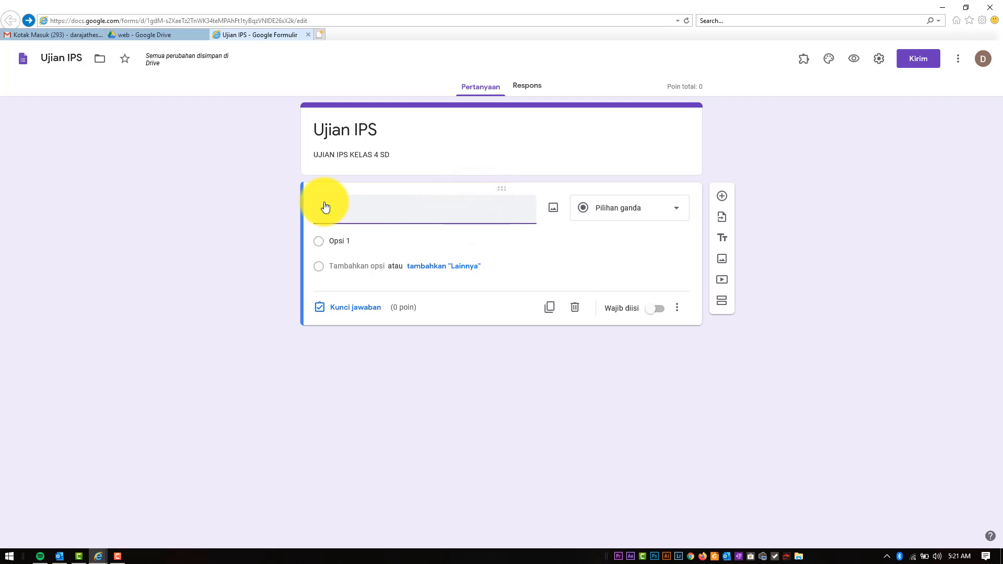
text(residen indonesia saat ii)
key(BackSpace)
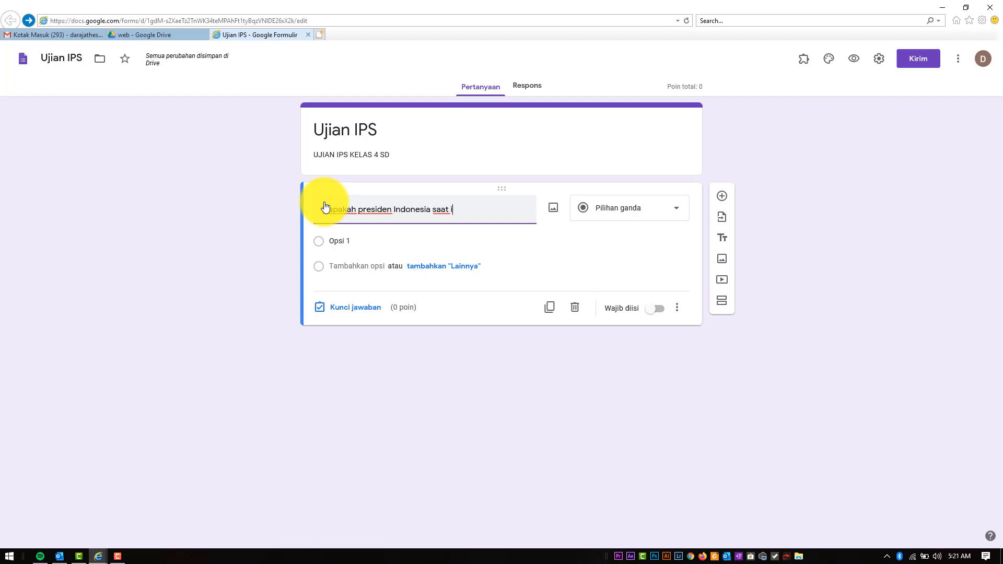
text(ni)
Step: Add the answer options "SBY", "Sukarno", "Jokowi" and "Megawati" to the first question
click(341, 239)
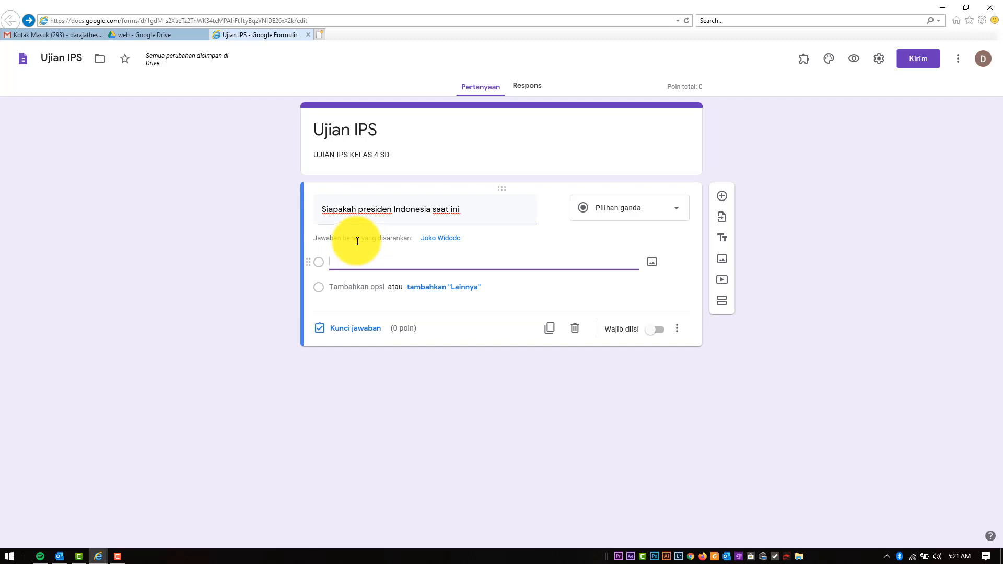
text(SBY)
key(Return)
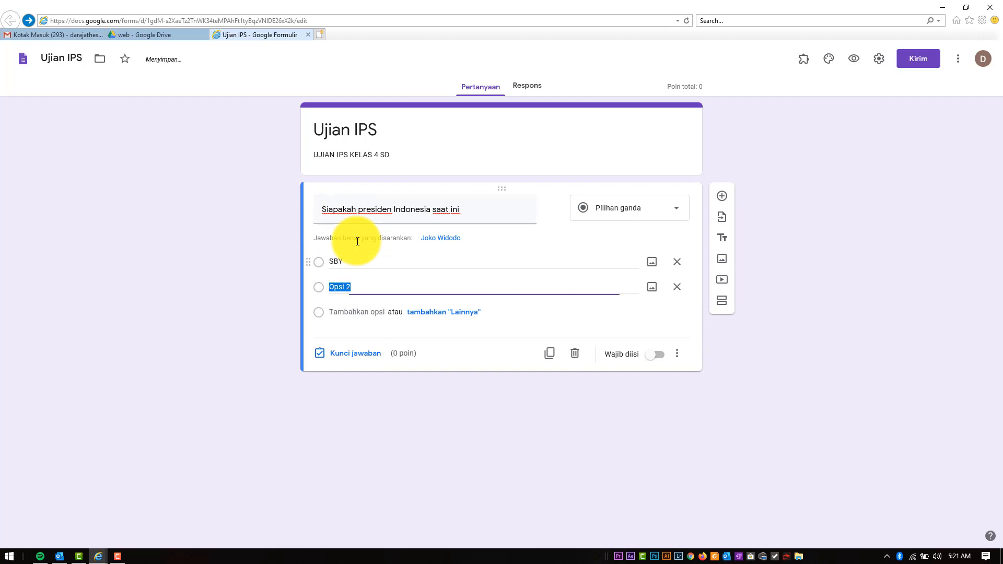
text(Sukarno)
key(Return)
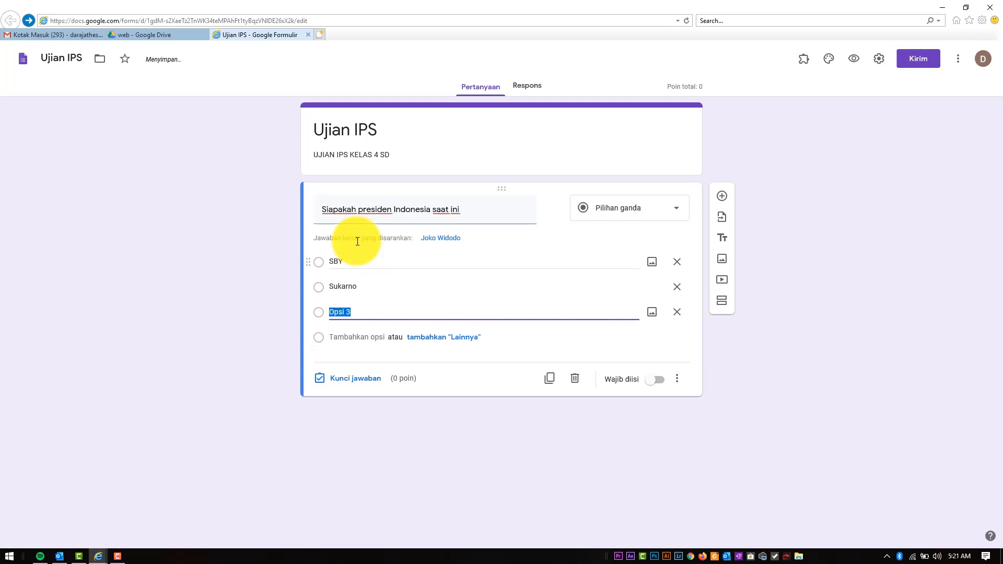
text(Jokowi)
key(Return)
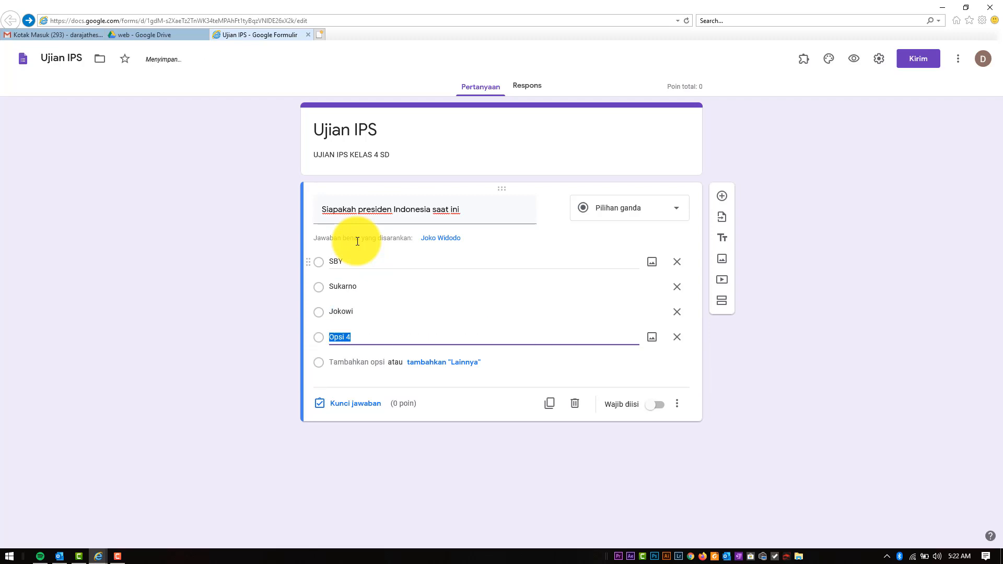
text(Megawati)
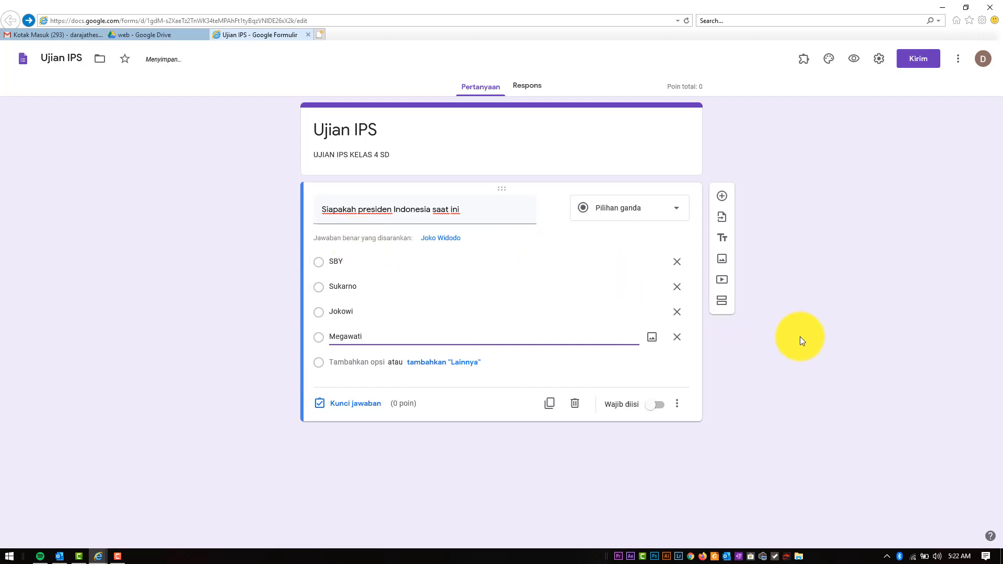
click(800, 337)
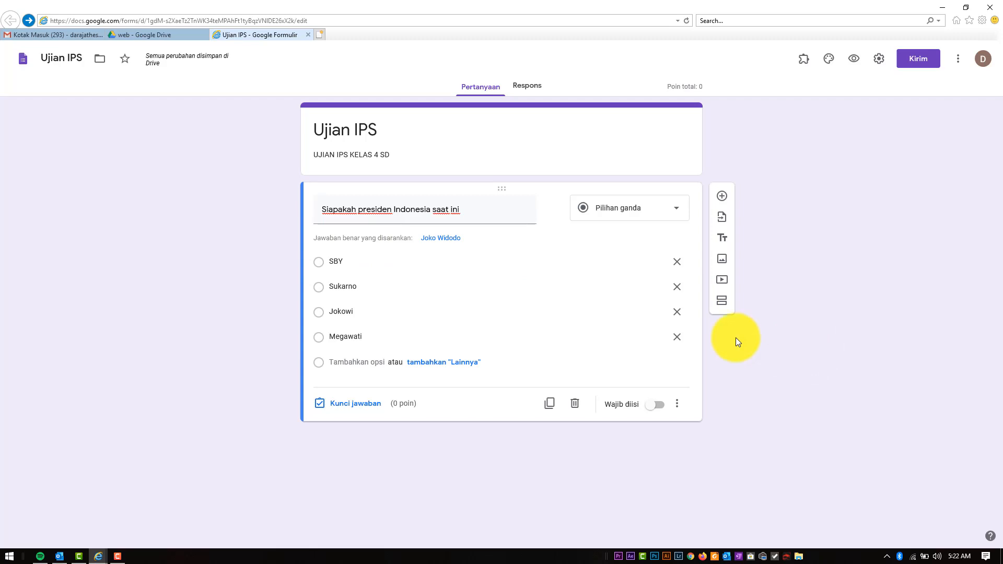
Step: Mark "Jokowi" as the correct answer in the first question's answer key and make it worth 1 point
click(360, 407)
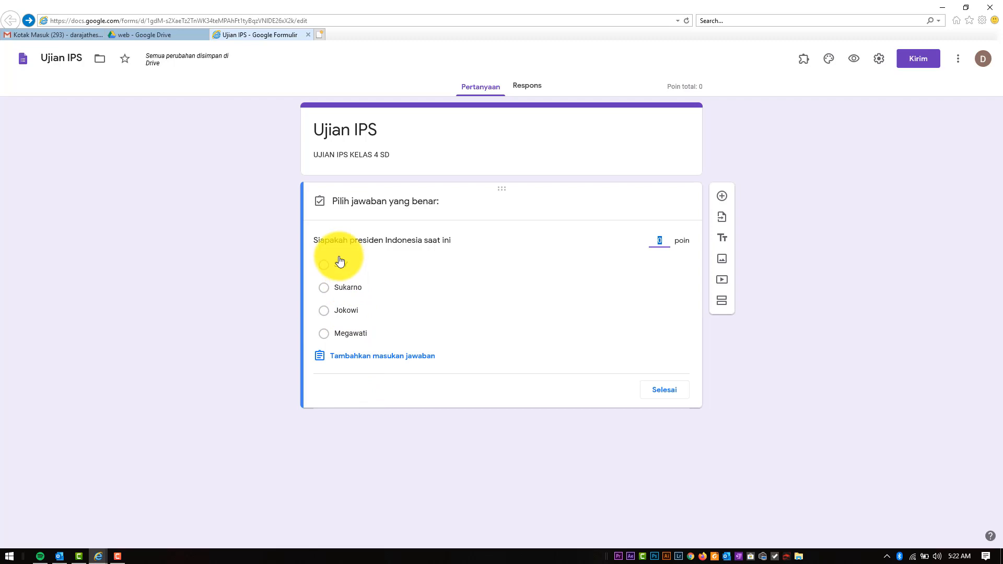
click(325, 312)
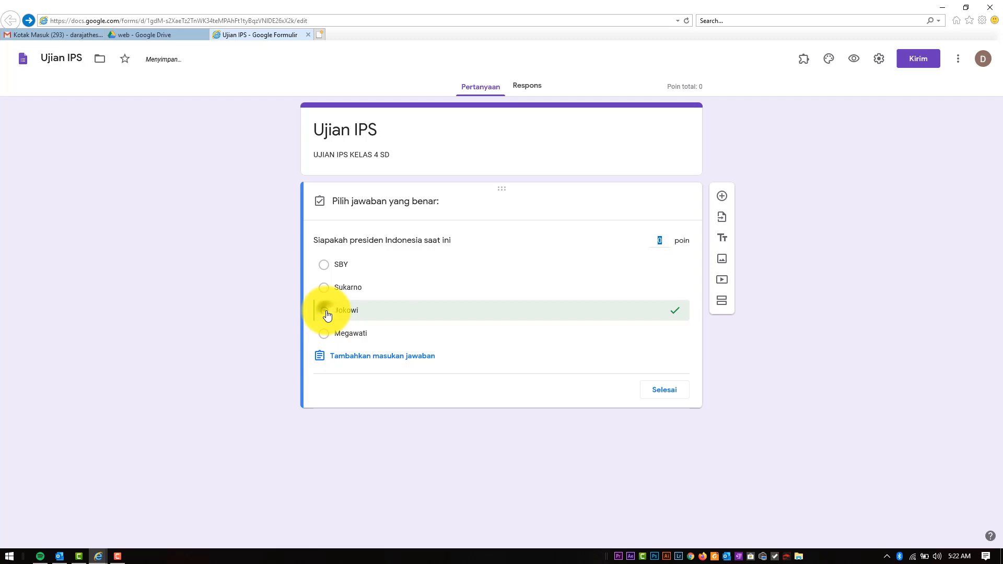
click(660, 243)
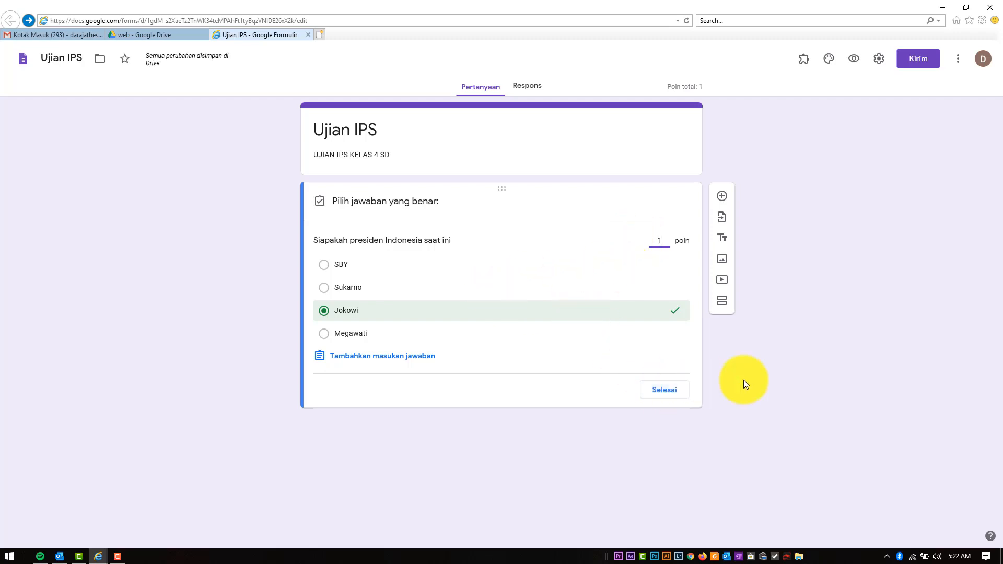
click(795, 378)
click(682, 392)
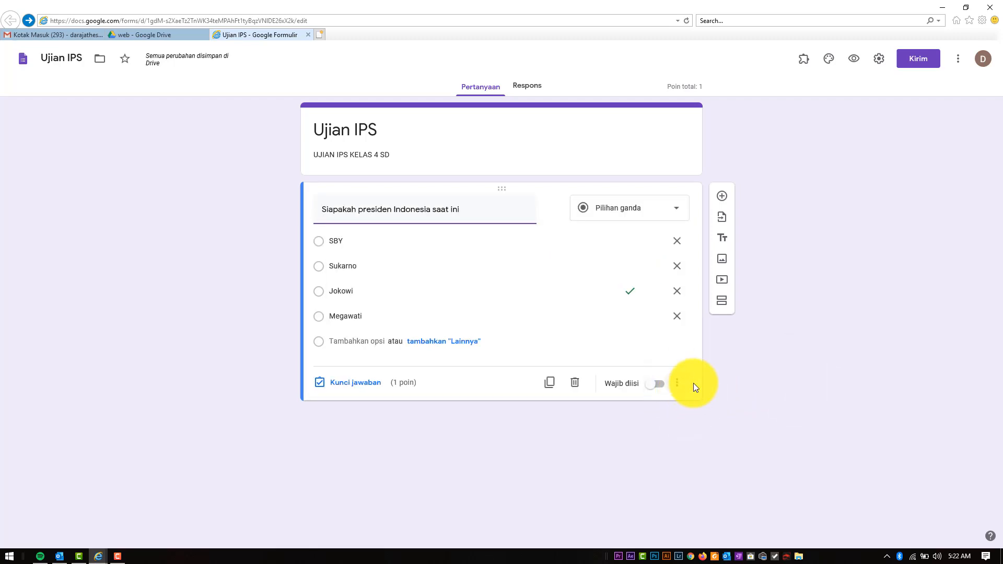
click(761, 379)
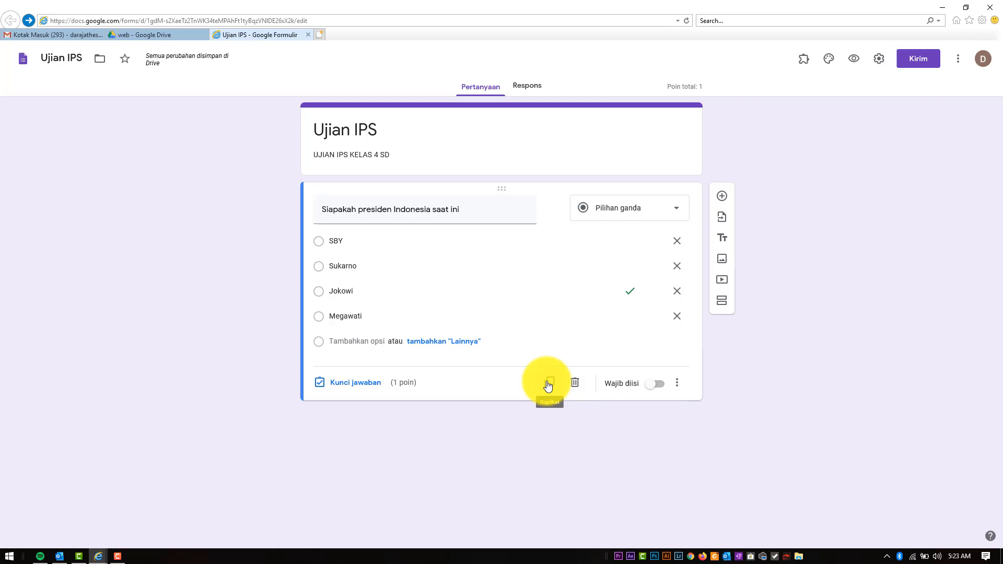
Step: Duplicate the first question and change the copy's text to "Siapakah presiden Indonesia pertama"
click(548, 384)
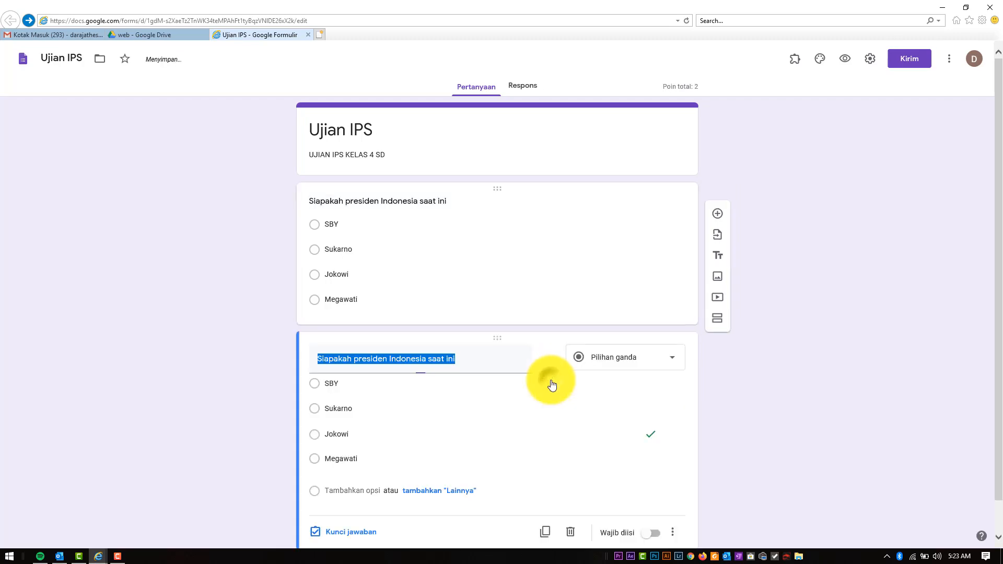
click(454, 365)
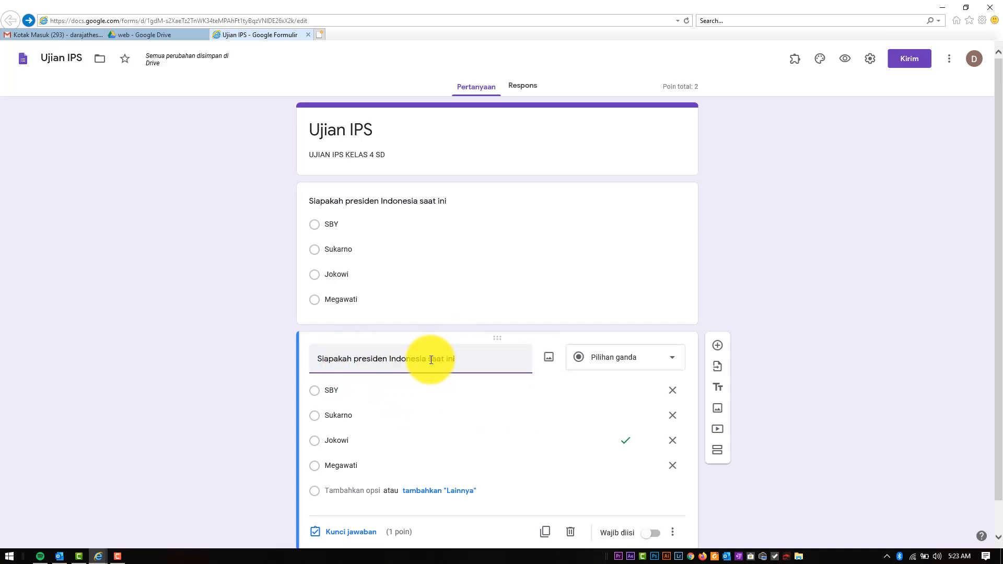
drag(428, 360, 458, 359)
text(p)
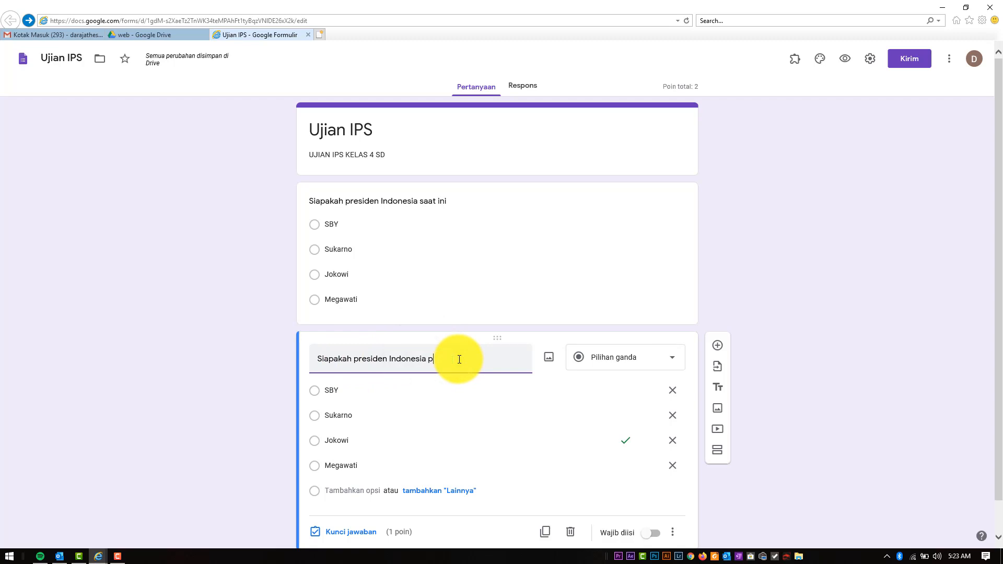
text(ertama)
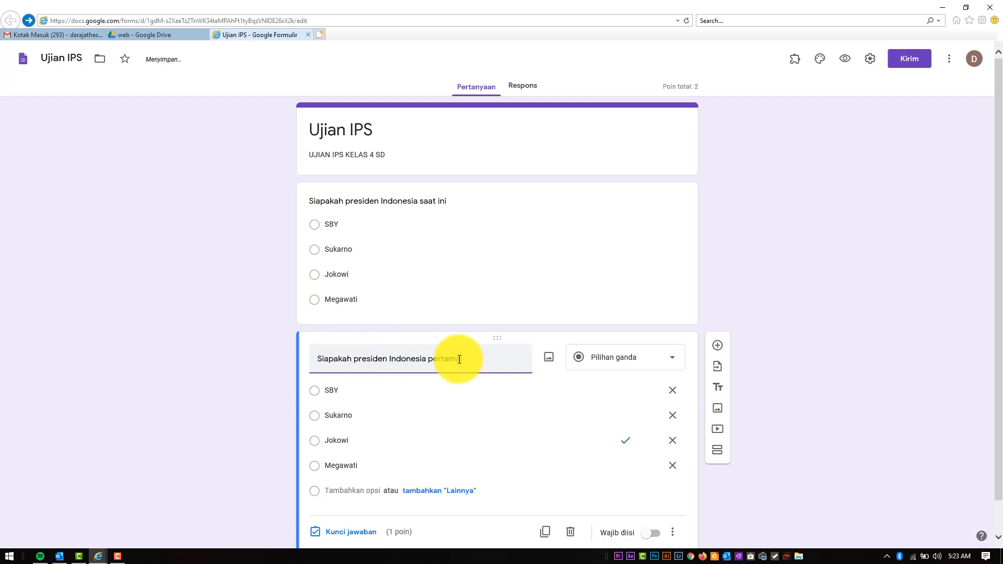
Step: Make "Sukarno" the only correct answer in the second question's answer key, in place of "Jokowi"
scroll(493, 437, down, 1)
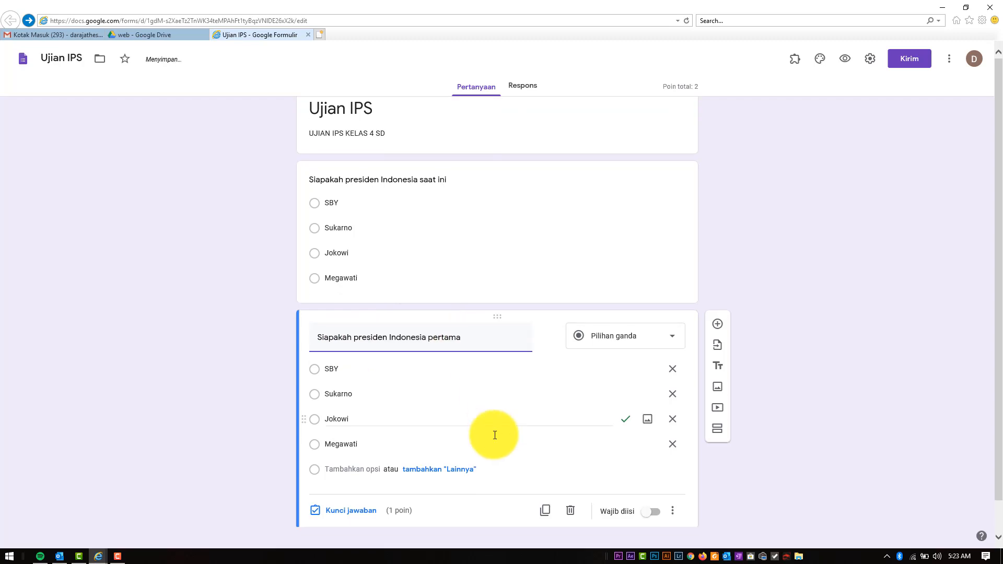
click(355, 504)
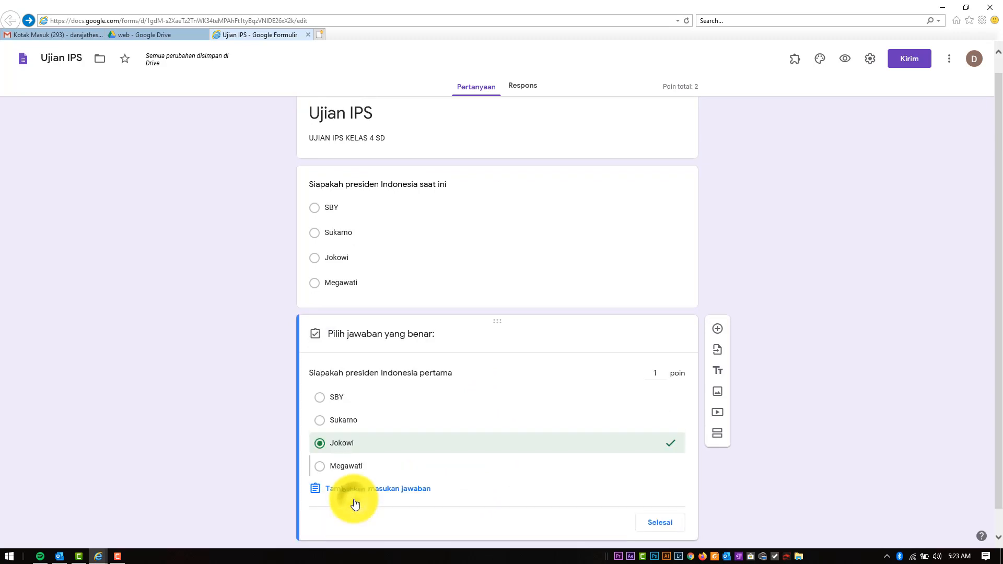
click(332, 422)
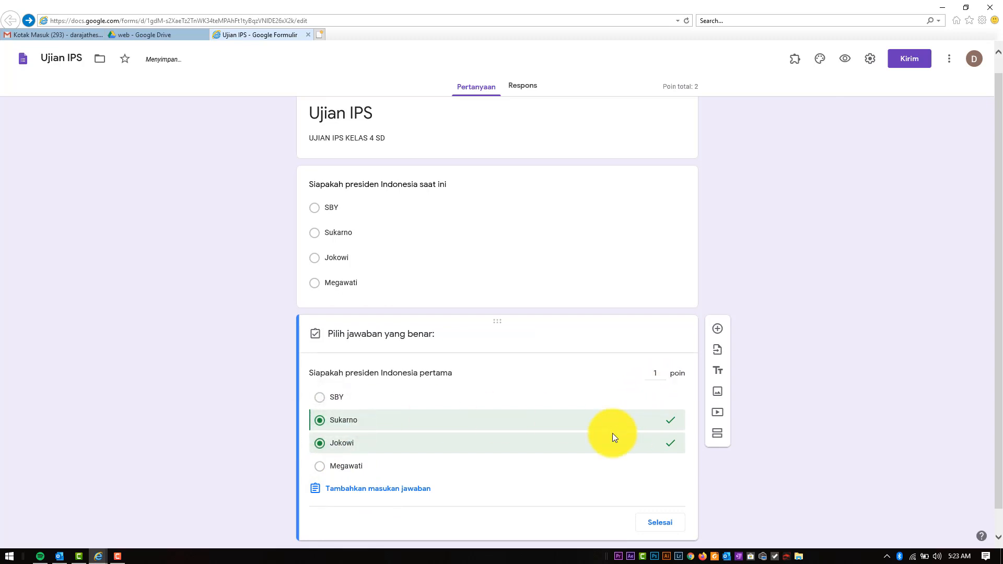
click(319, 443)
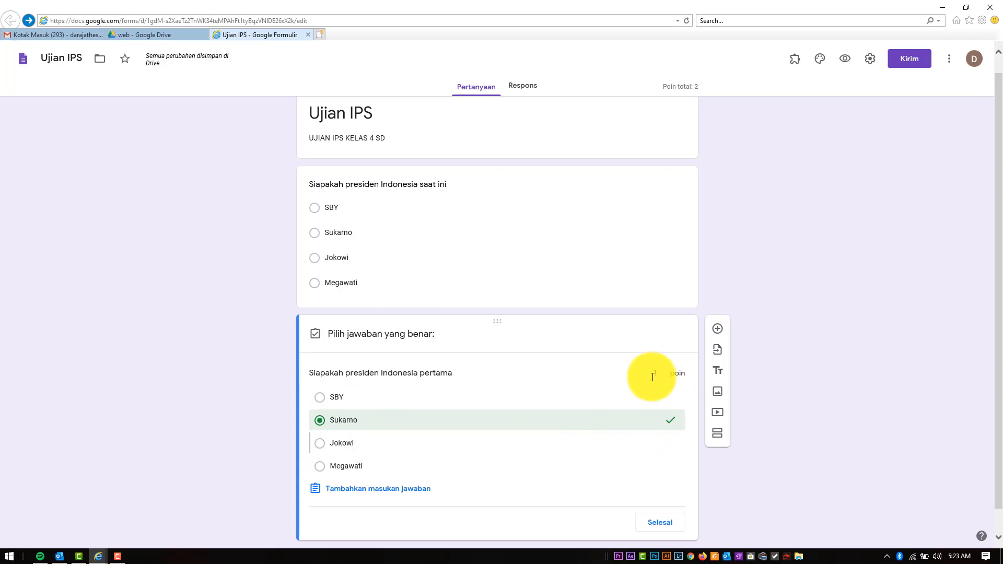
click(653, 527)
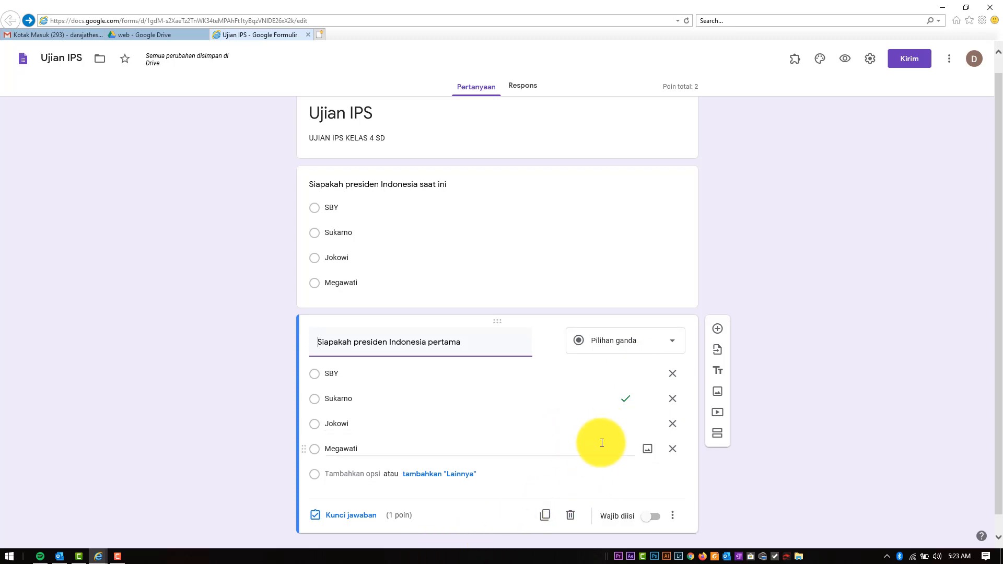
scroll(600, 440, down, 1)
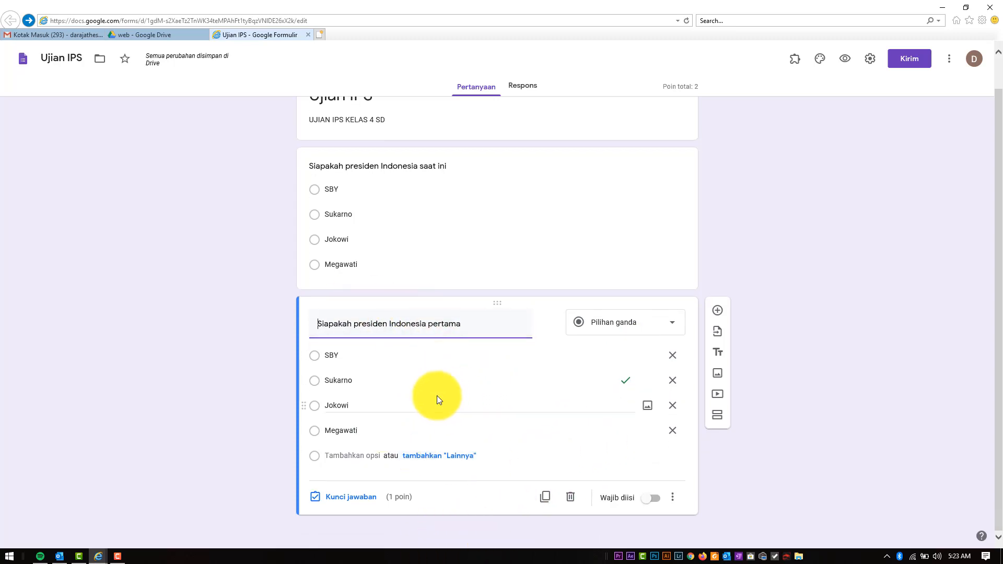
click(800, 363)
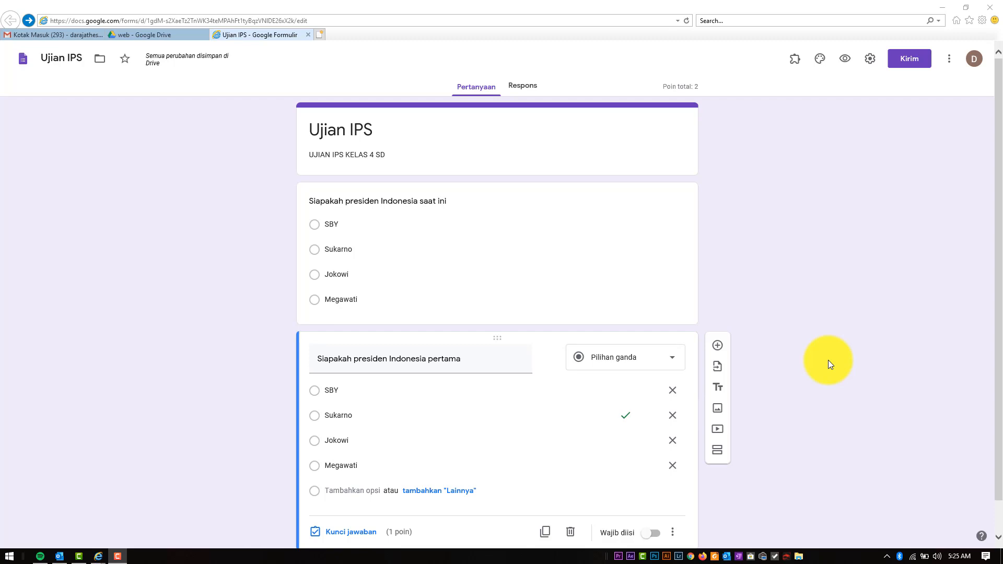
click(829, 363)
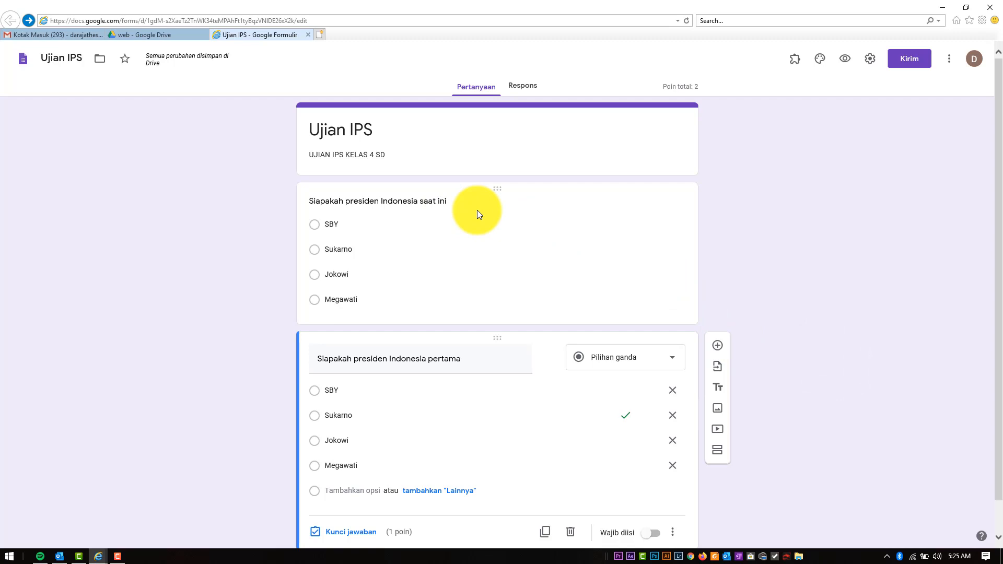
scroll(478, 210, down, 1)
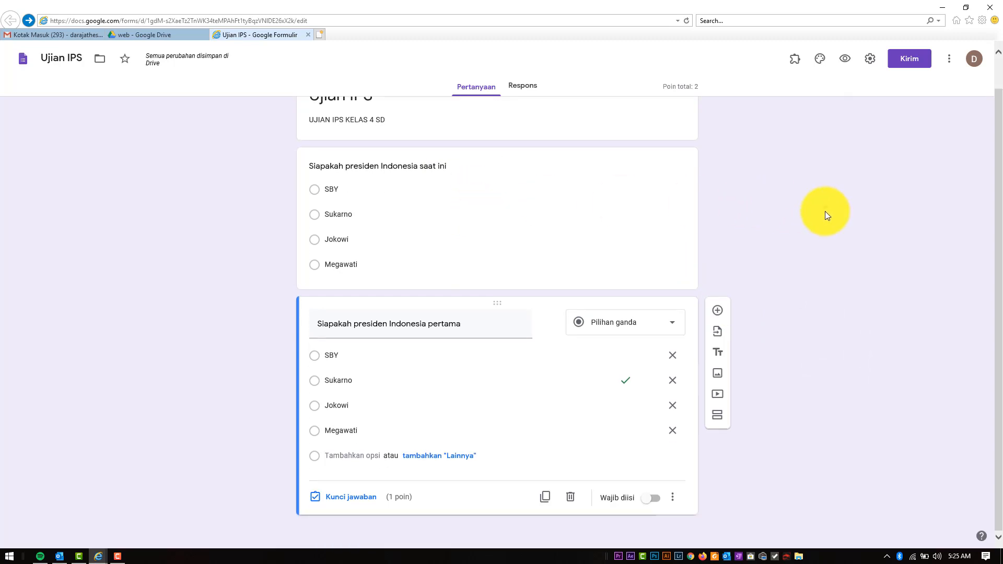
click(826, 211)
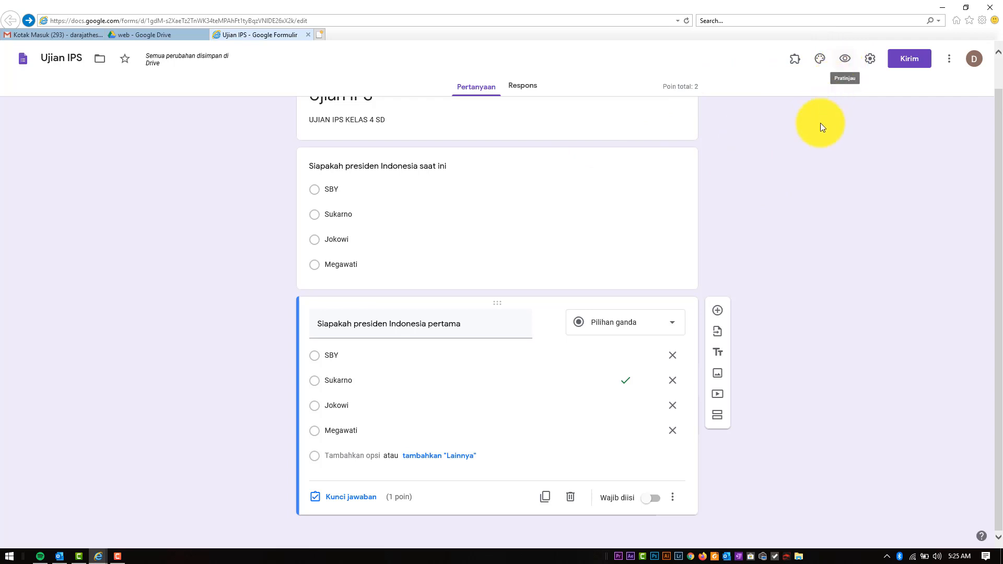
click(820, 154)
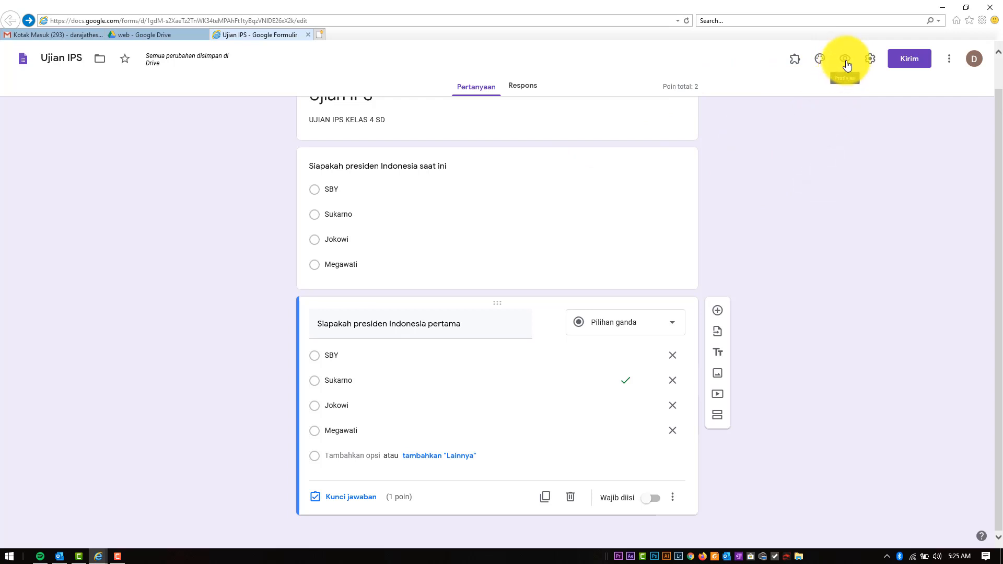
Step: In the form preview, submit a test response with "Jokowi" for the first question and "Megawati" for the second, and view its score
click(846, 61)
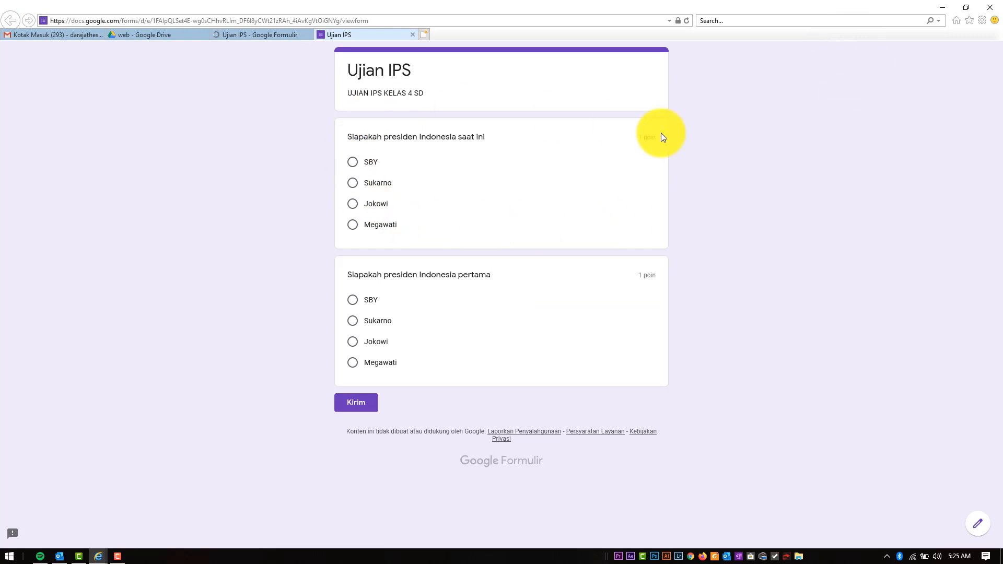
click(738, 157)
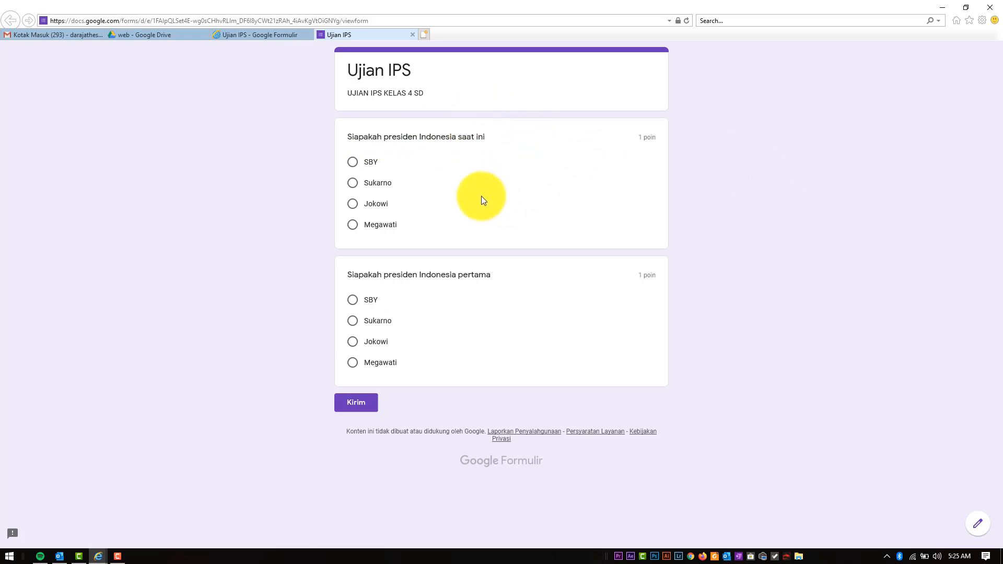
click(356, 208)
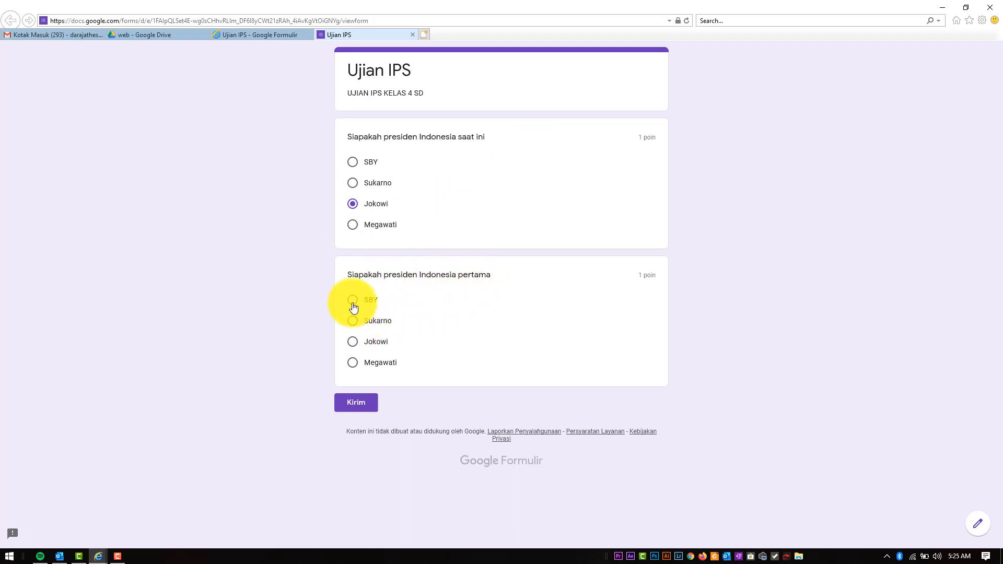
click(352, 363)
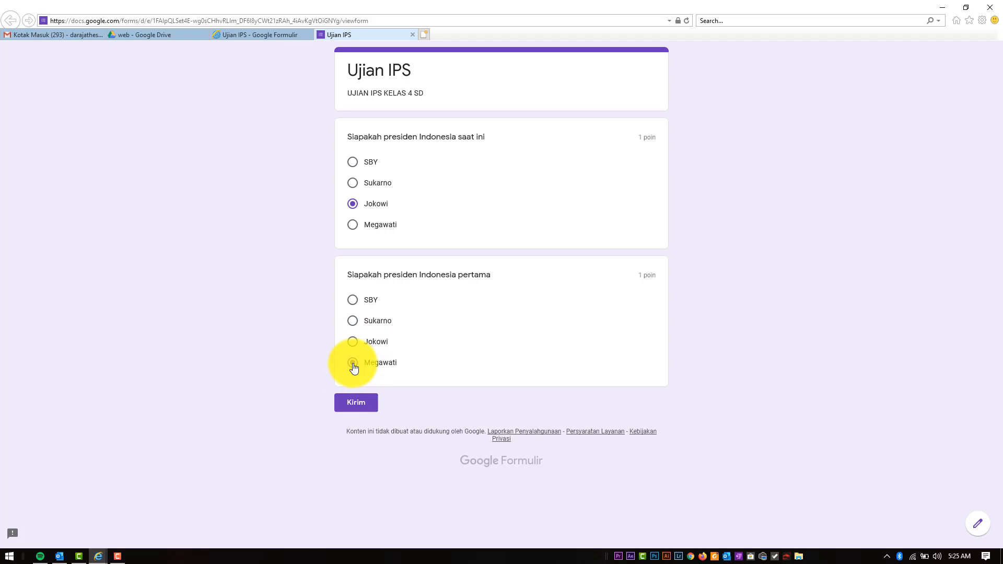
click(366, 405)
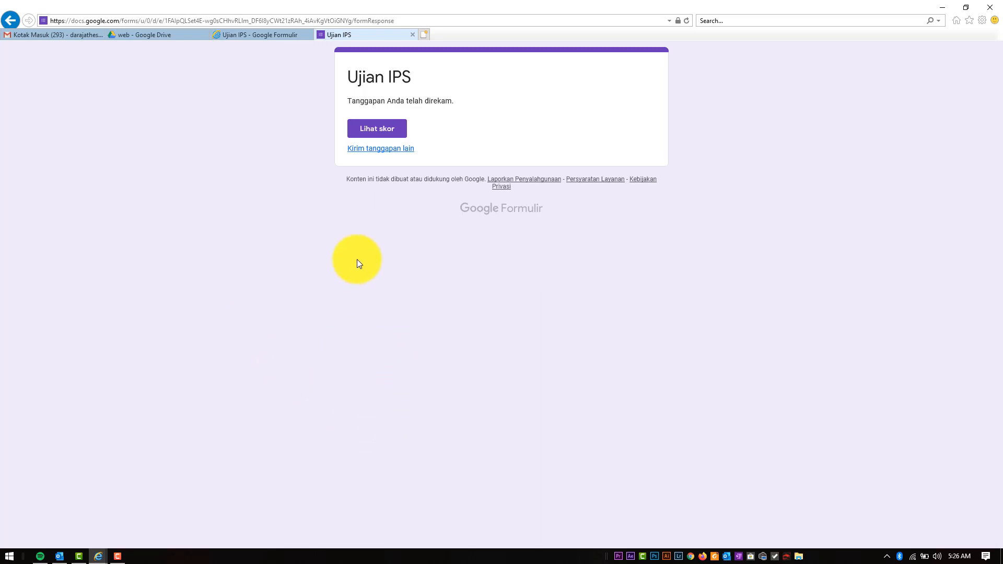
click(365, 132)
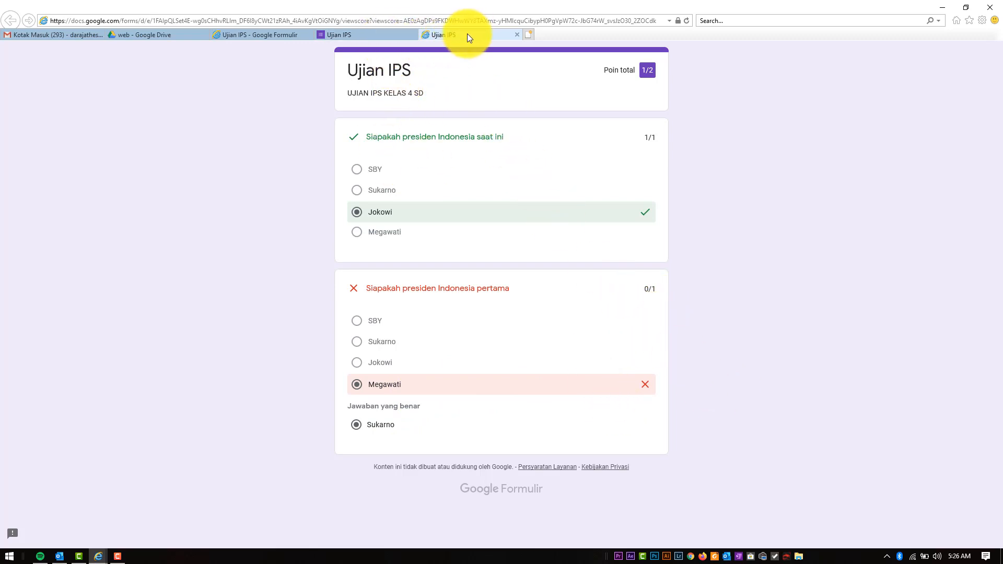
Step: In the form's quiz settings, stop respondents from seeing "Pertanyaan tak terjawab" and "Jawaban yang benar", and save the settings
click(385, 35)
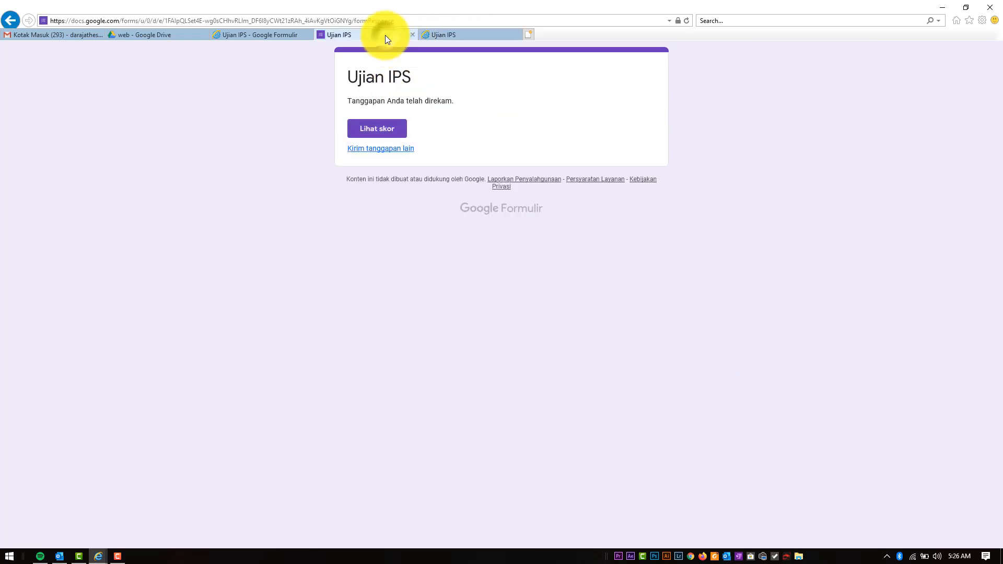
click(270, 35)
scroll(670, 205, up, 1)
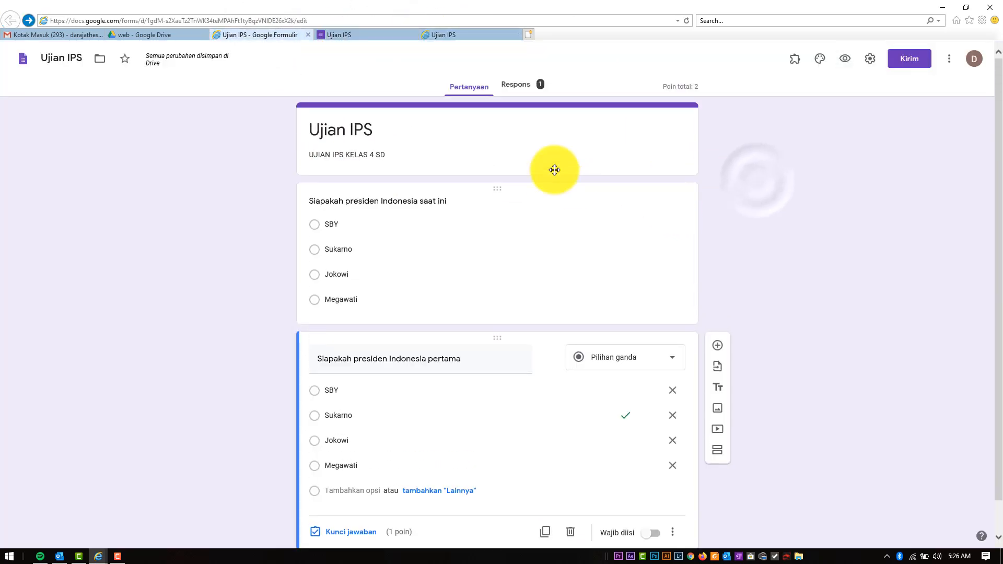
click(865, 61)
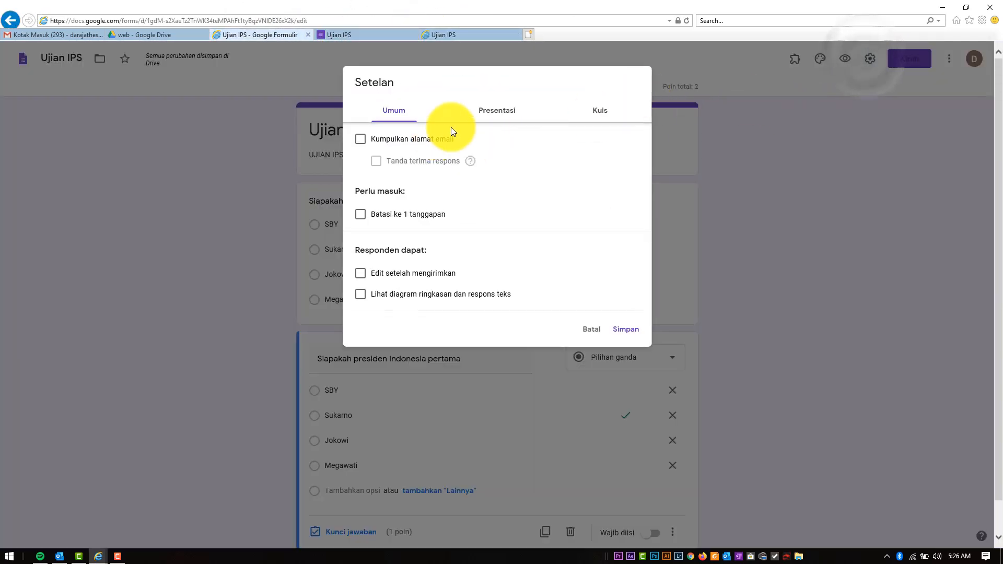
click(589, 112)
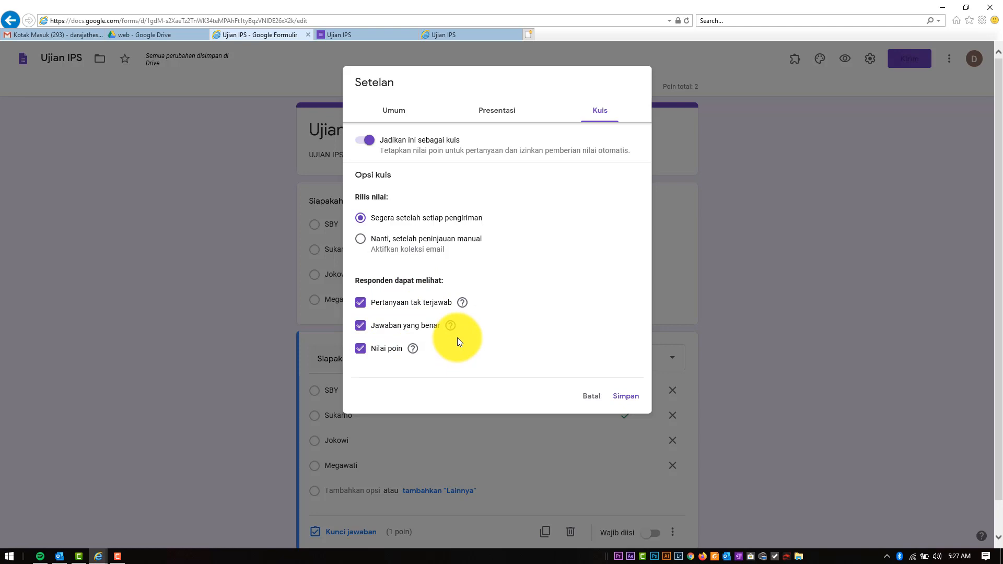
click(360, 303)
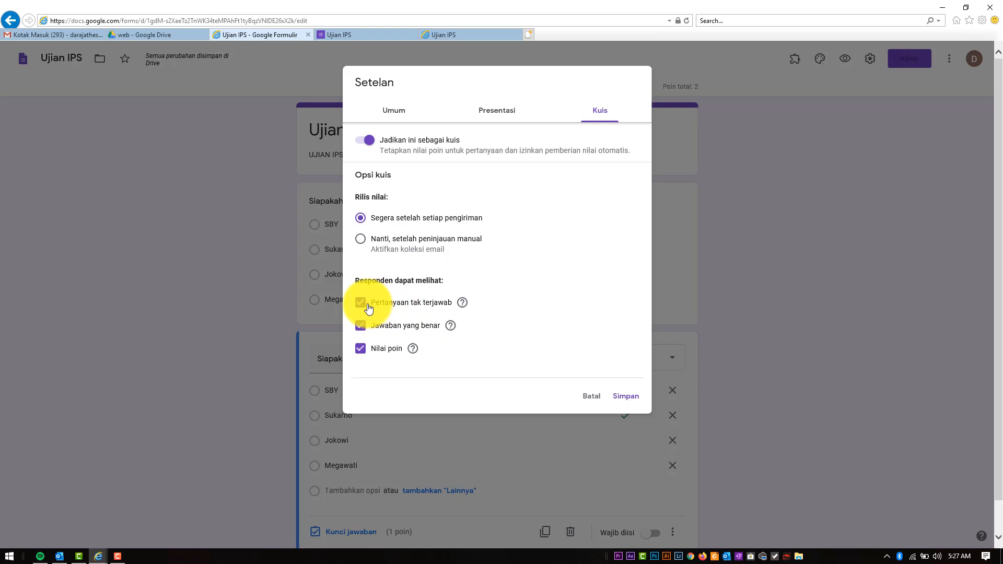
click(379, 324)
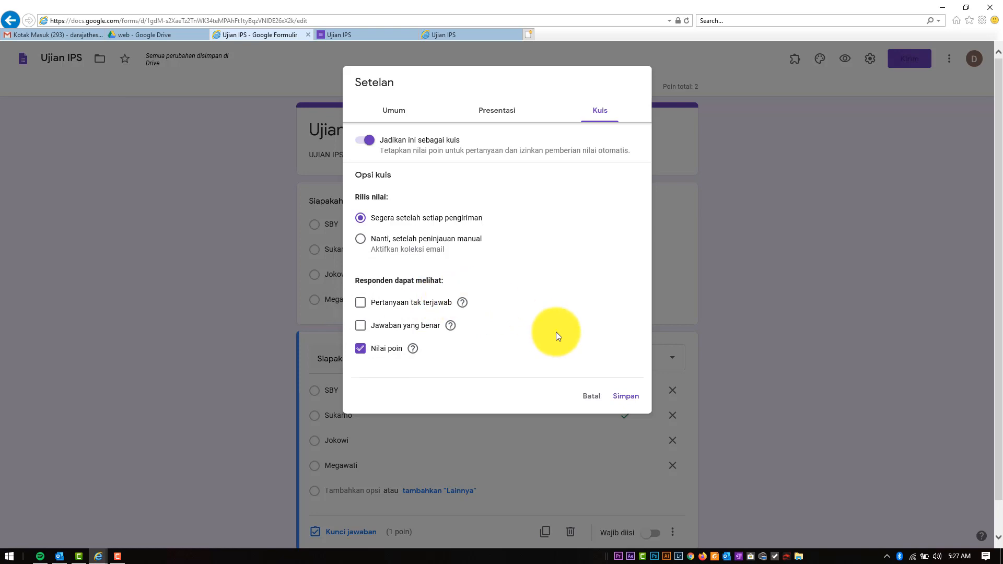
click(625, 397)
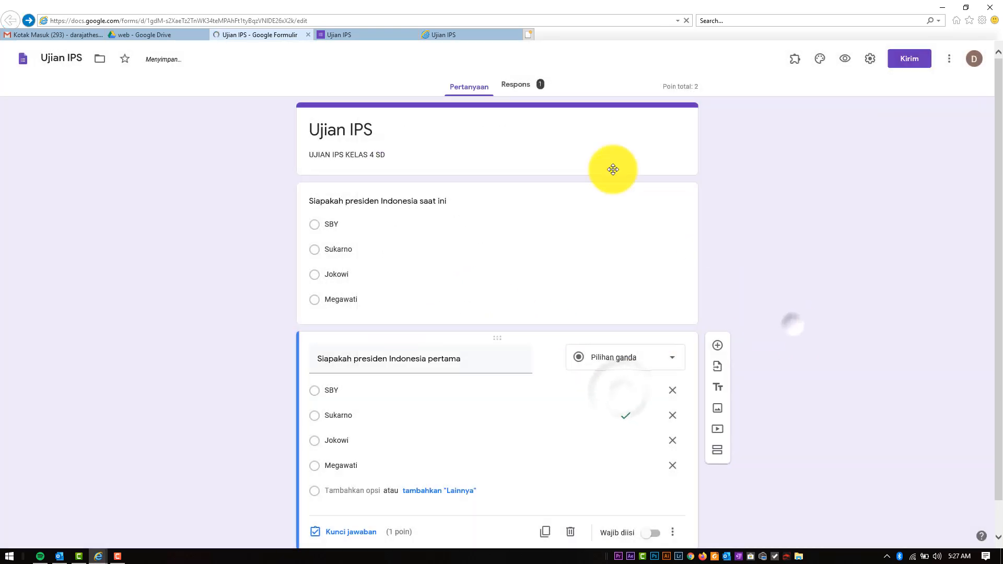
Step: Close the old score page and start another blank response to the "Ujian IPS" form
click(444, 35)
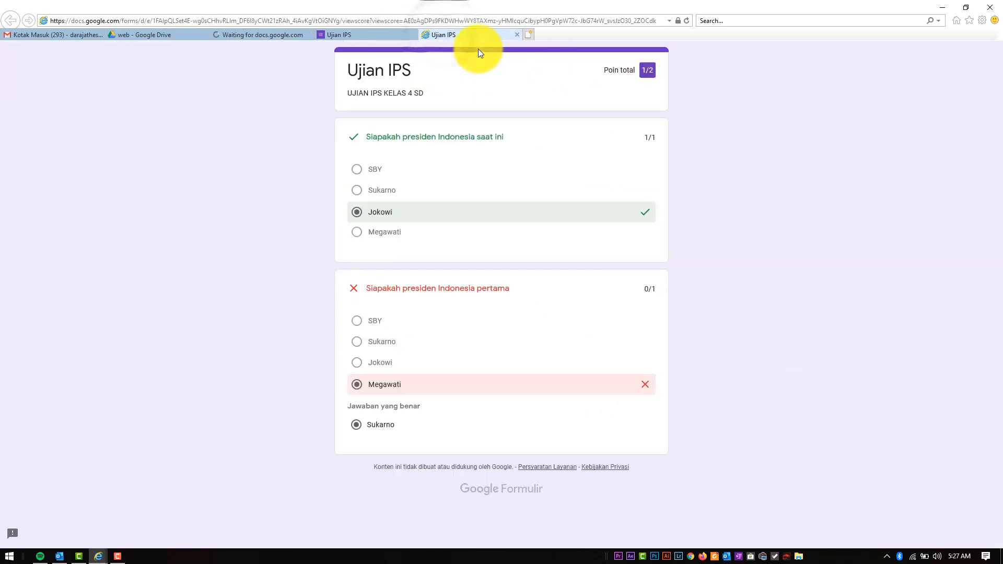
click(515, 34)
click(381, 148)
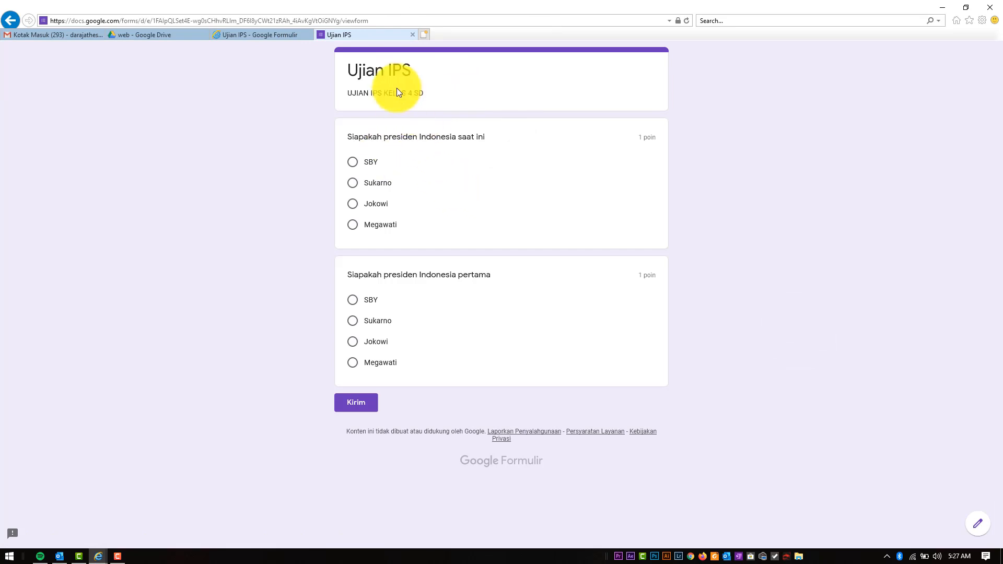
click(284, 35)
click(324, 35)
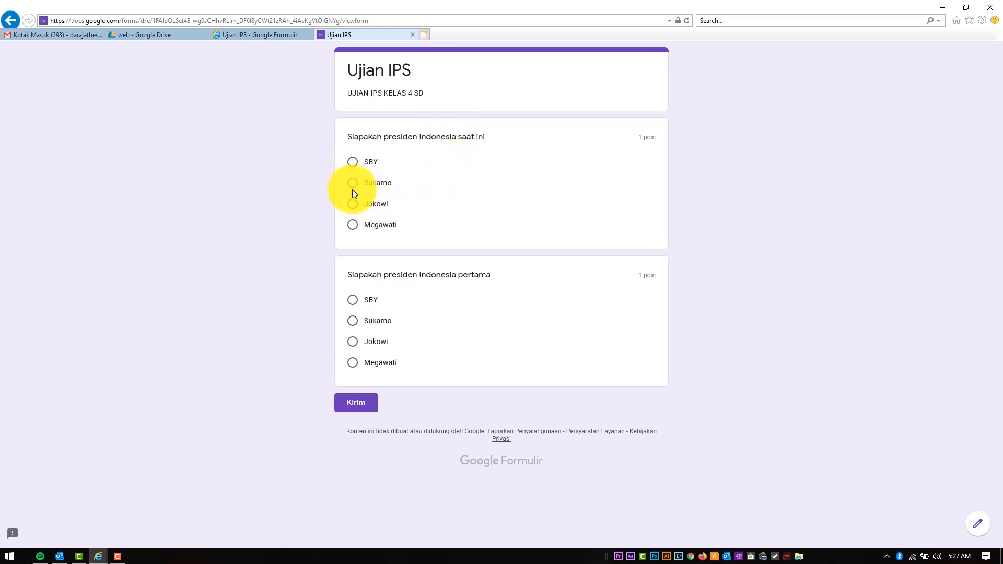
Step: Submit a test response with "Jokowi" for the first question and "SBY" for the second, and view its score
click(352, 203)
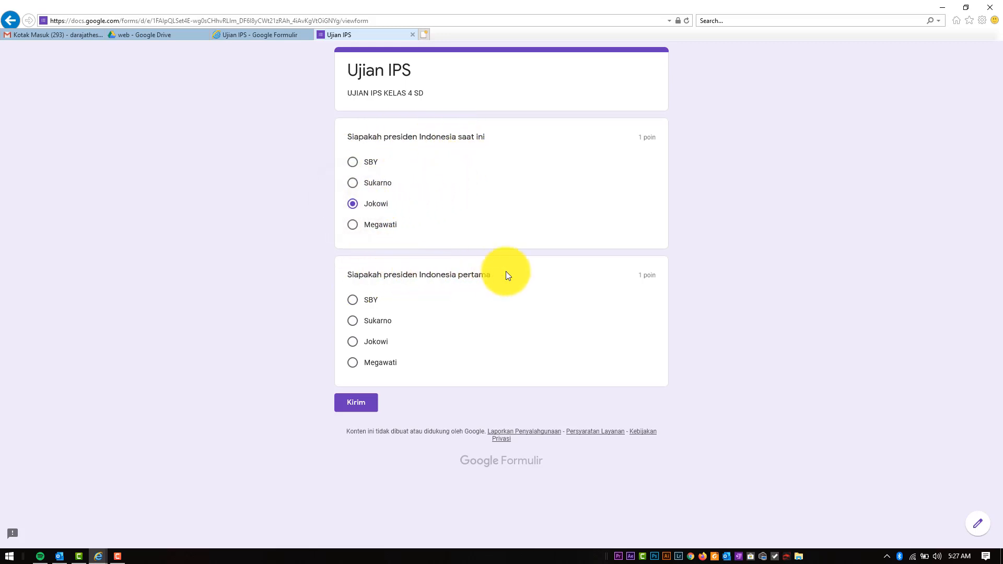
click(353, 301)
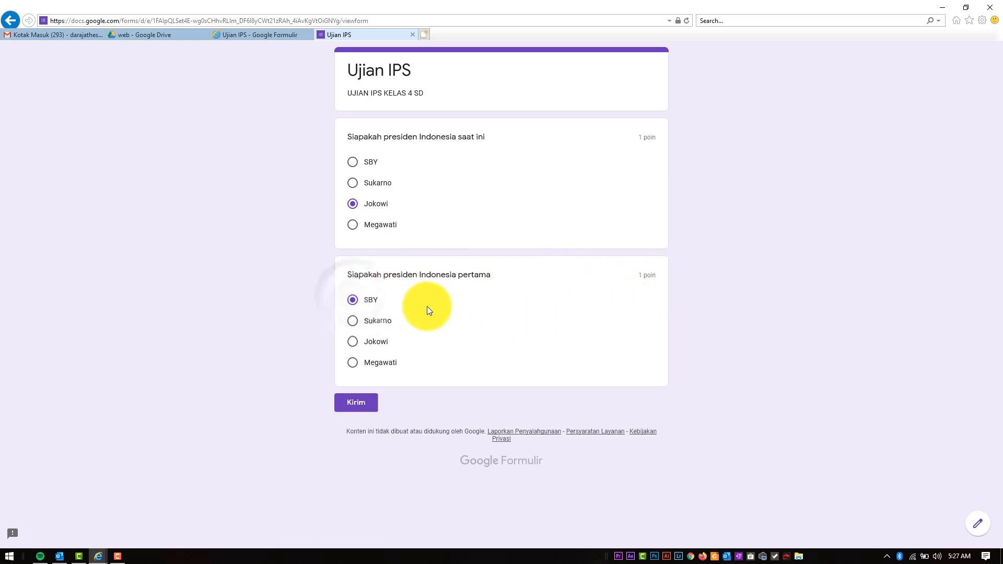
click(360, 403)
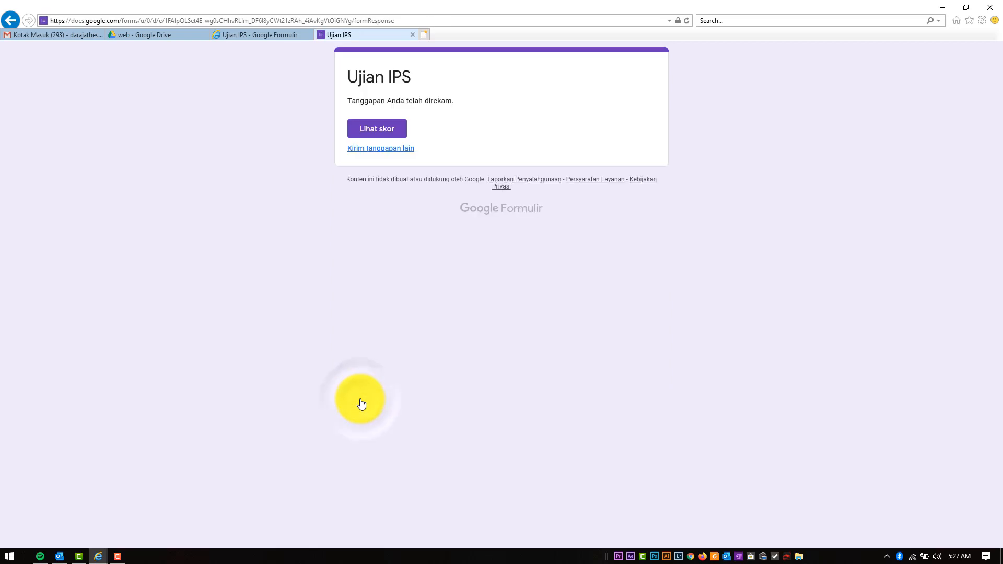
click(373, 136)
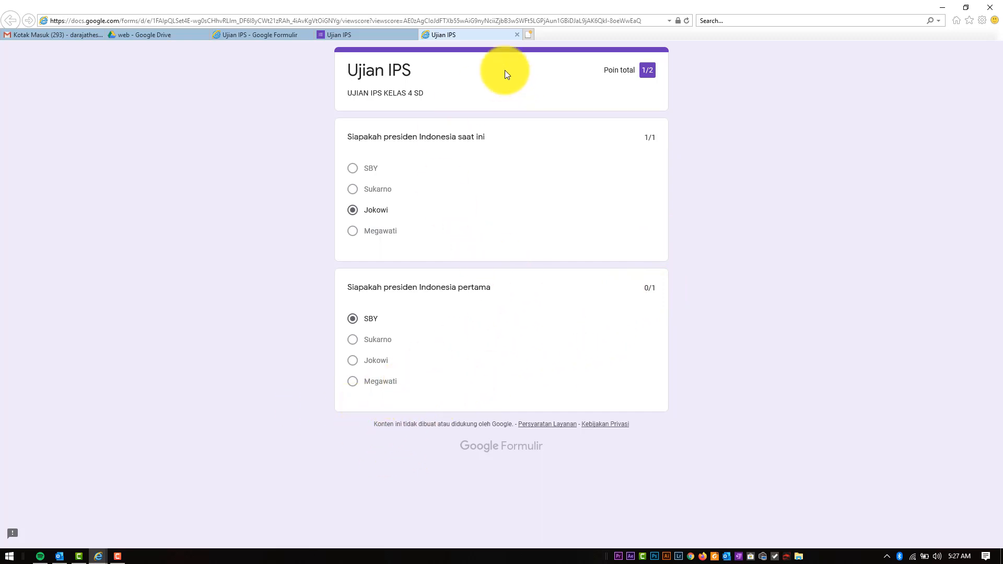
Step: Close the score page and the response form to return to the "Ujian IPS" form editor
click(742, 118)
click(501, 33)
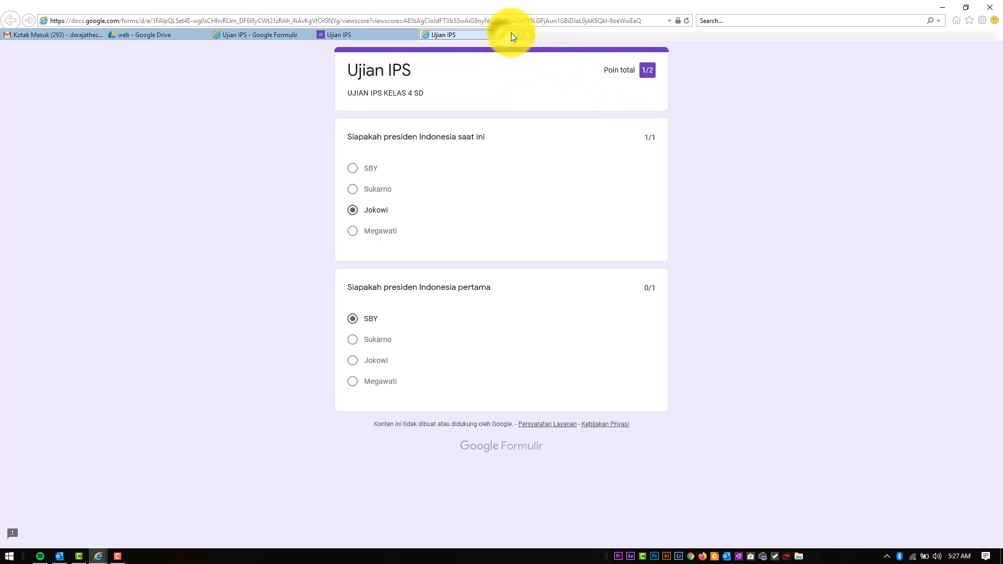
click(518, 35)
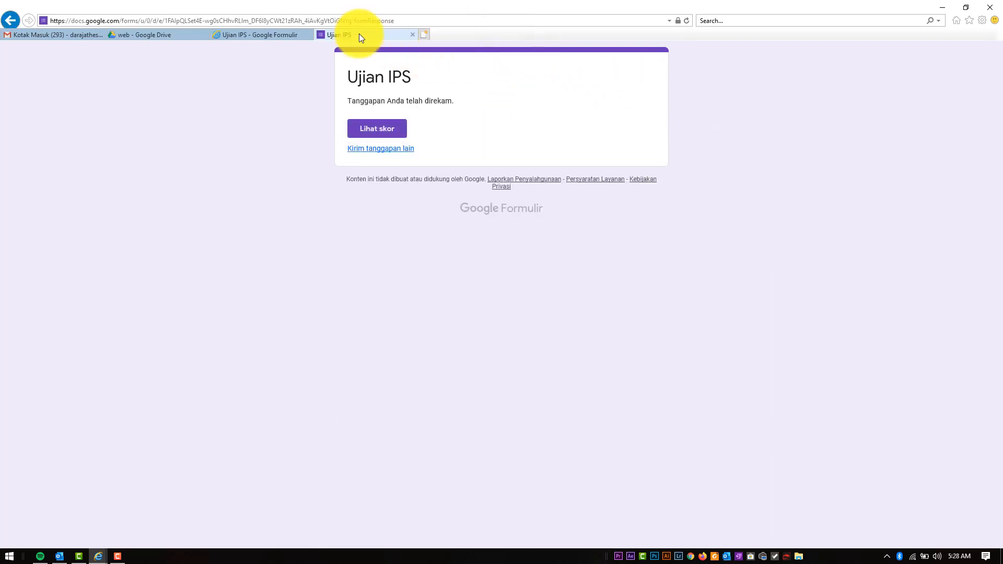
click(412, 35)
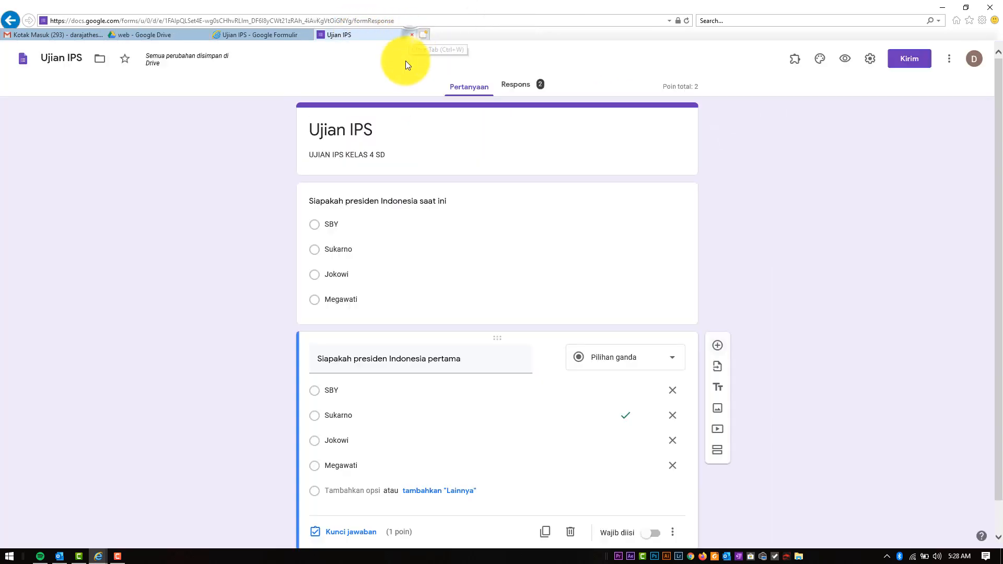
click(763, 216)
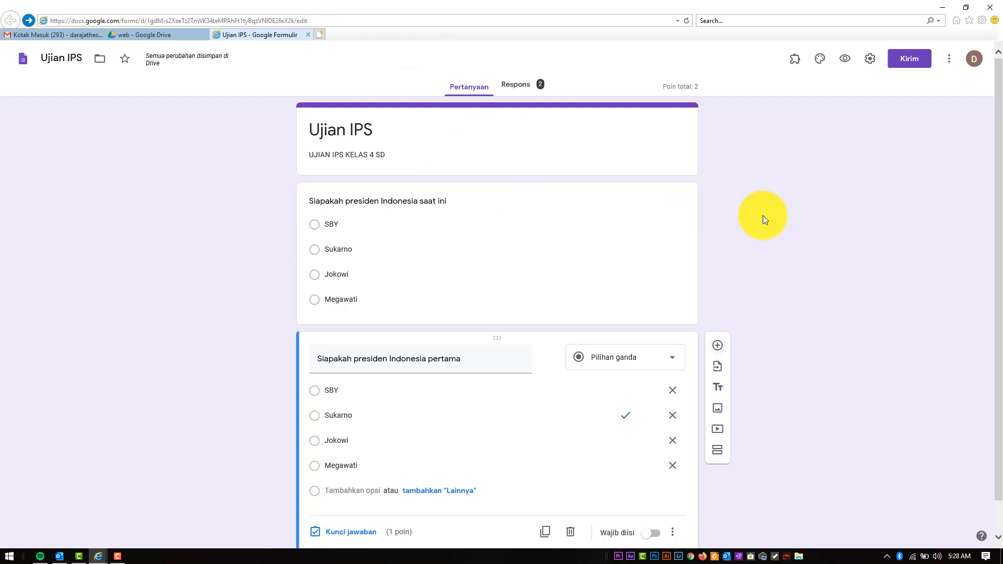